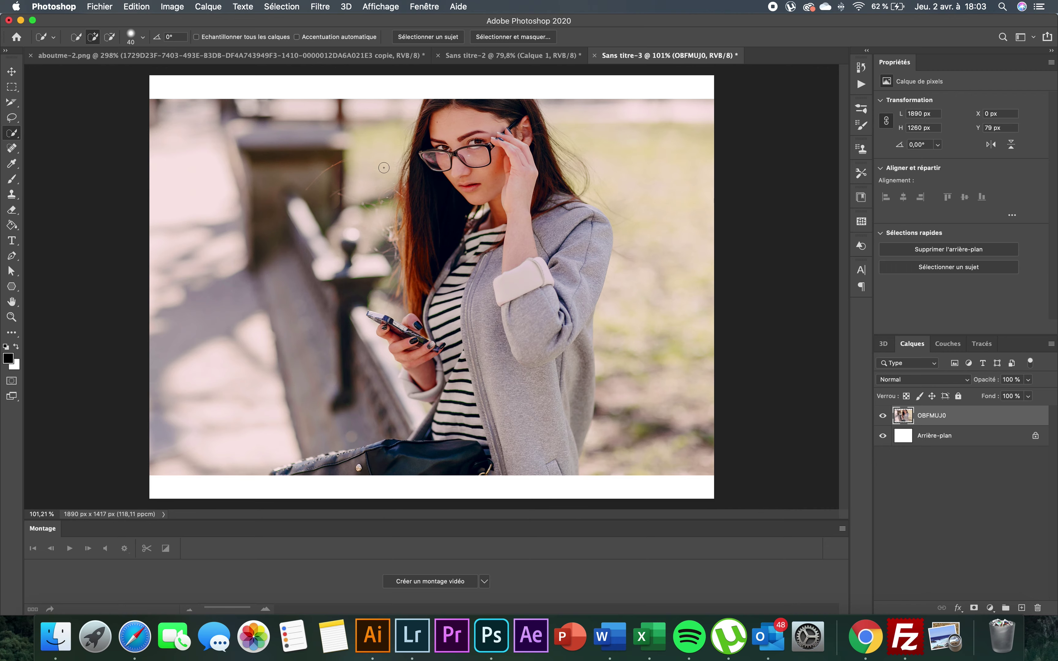
- Examine the woman's loose hair strands, face, clothing and outline against the blurred background up close
scroll(538, 168, up, 5)
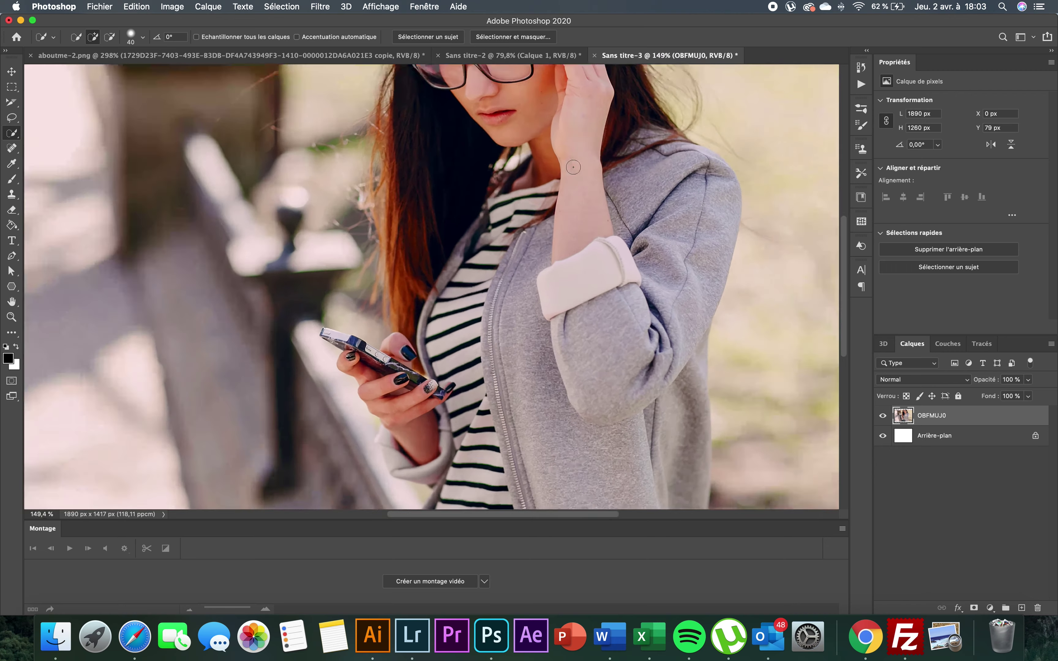
scroll(529, 168, up, 5)
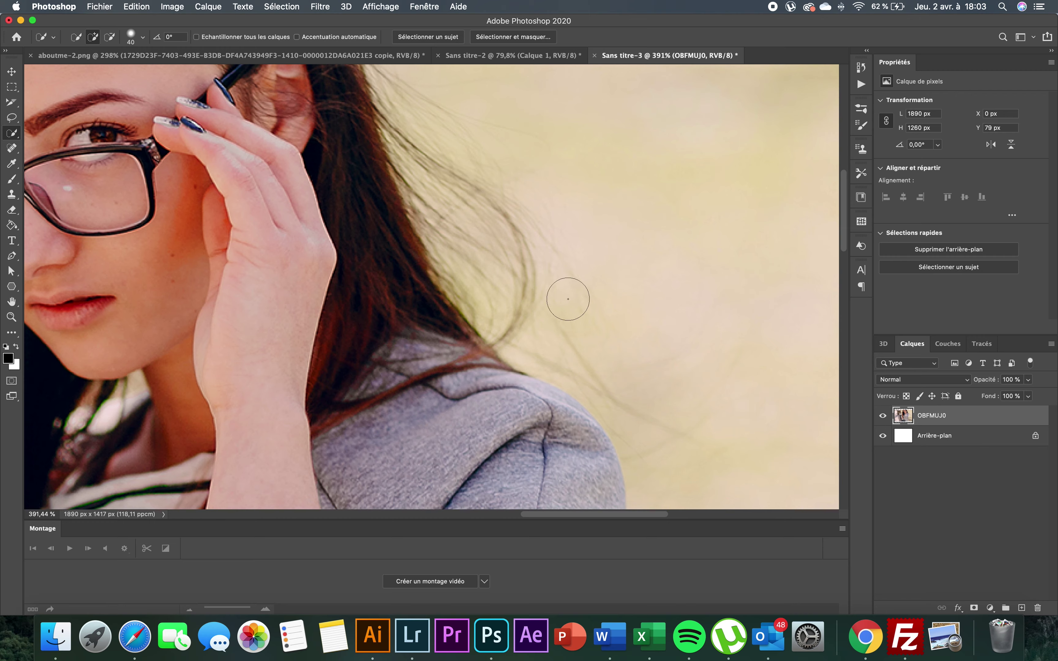
scroll(536, 203, left, 5)
scroll(536, 203, down, 3)
scroll(527, 207, left, 10)
scroll(528, 207, down, 5)
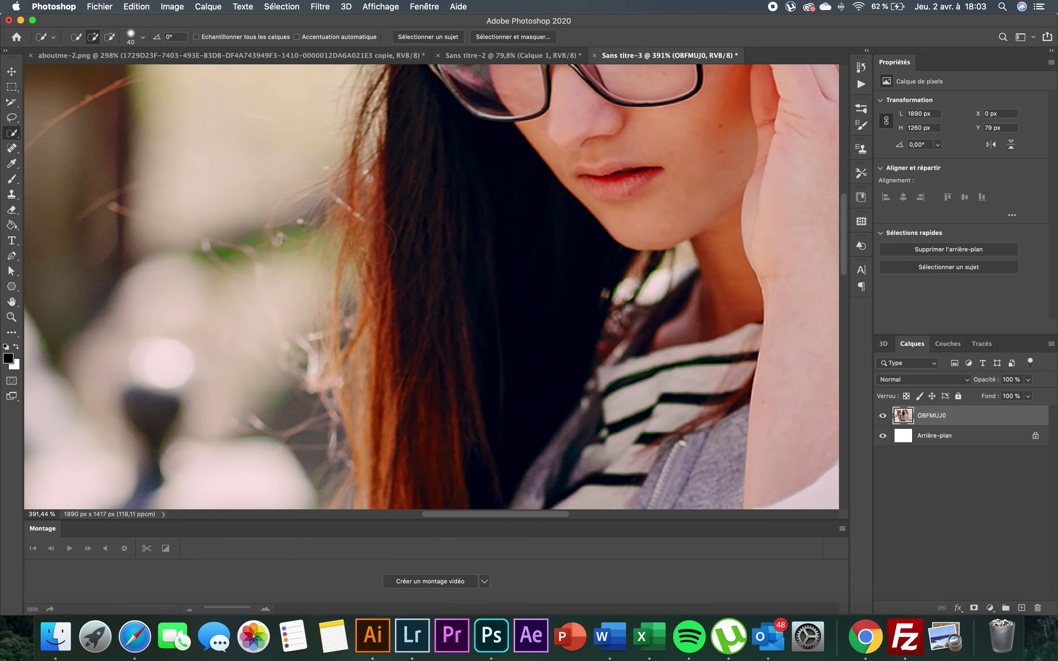
scroll(395, 240, right, 3)
scroll(395, 240, up, 2)
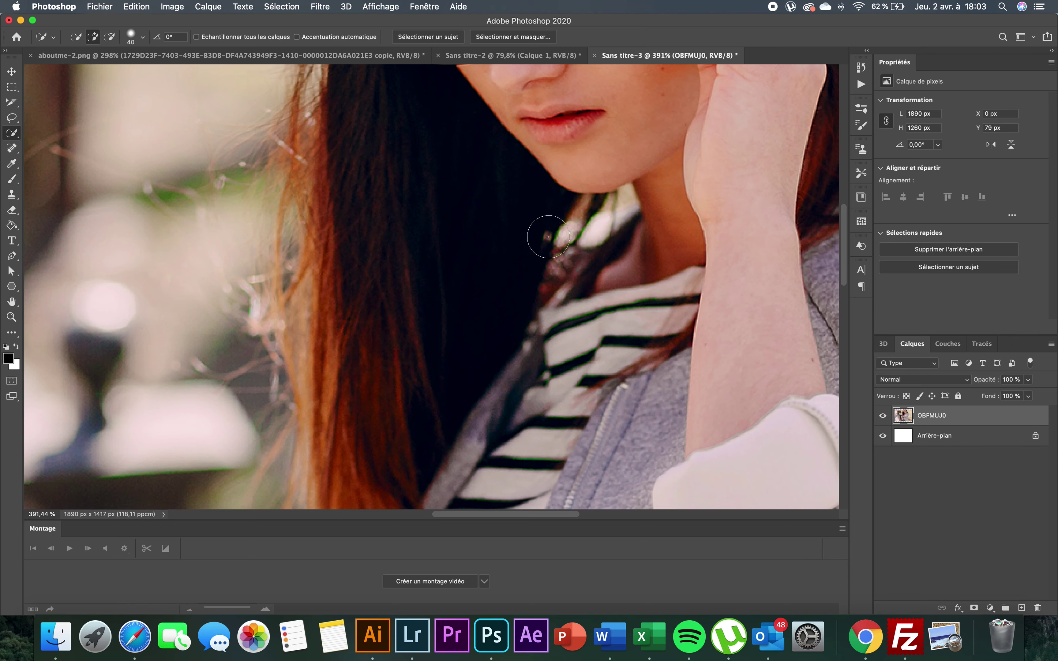
scroll(604, 229, down, 2)
scroll(604, 229, down, 10)
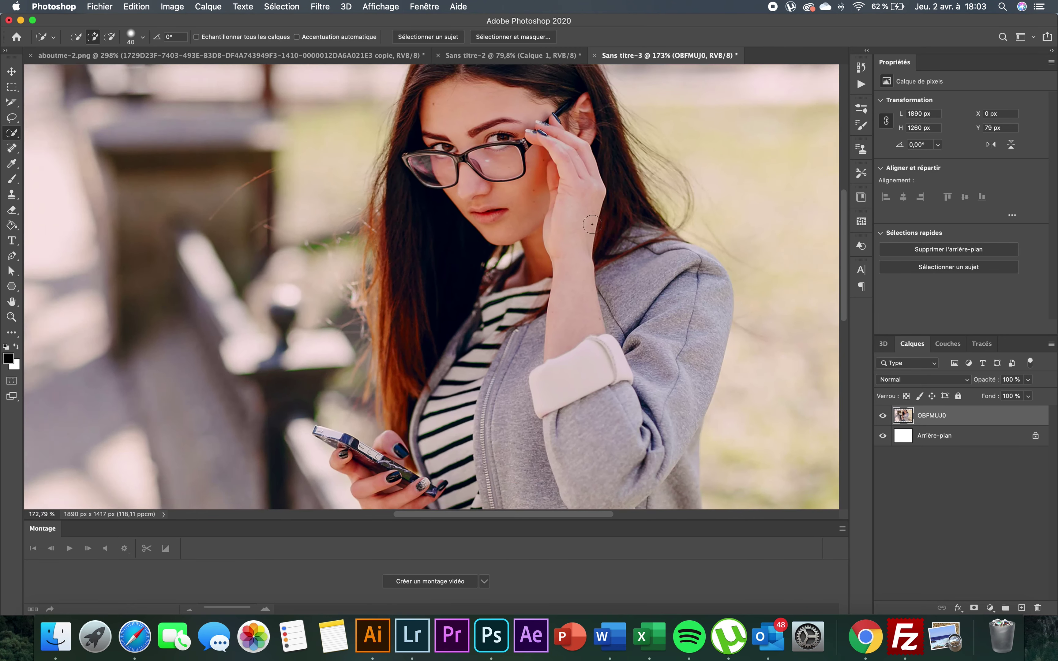
scroll(481, 208, down, 2)
scroll(479, 208, right, 2)
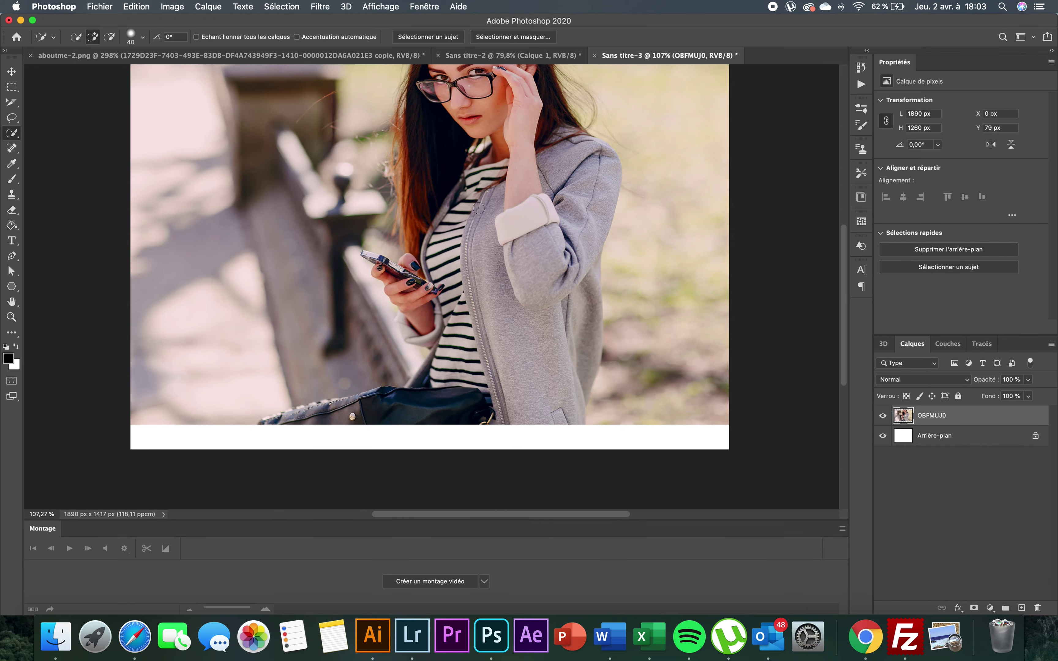
- Select the woman and her bag with the Object Selection tool in Rectangle mode, framing her closely without the pavement
click(12, 136)
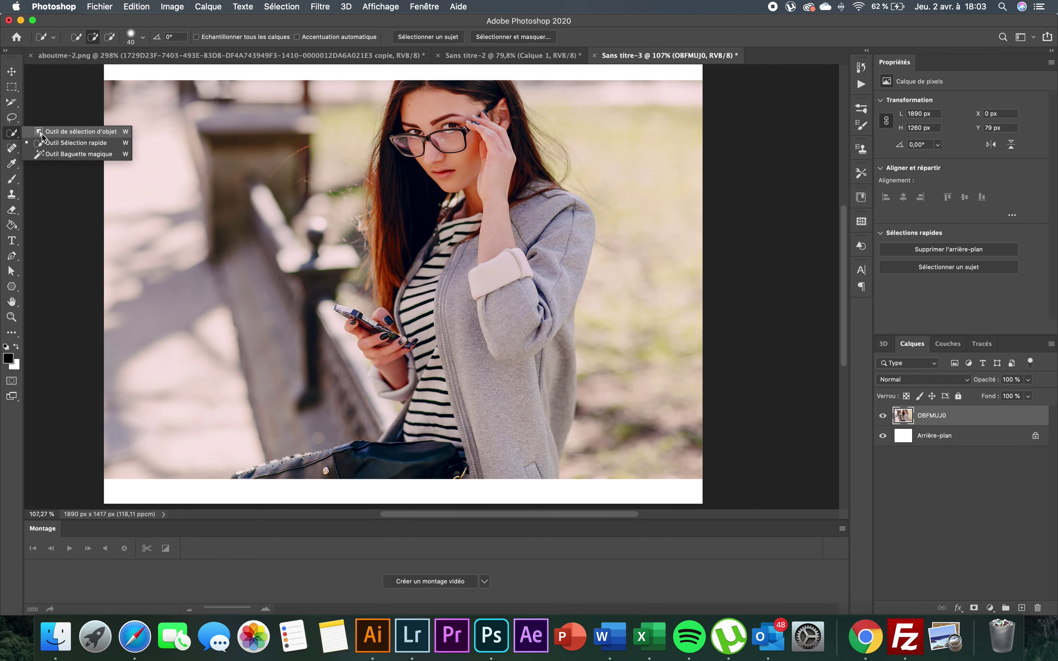
click(42, 134)
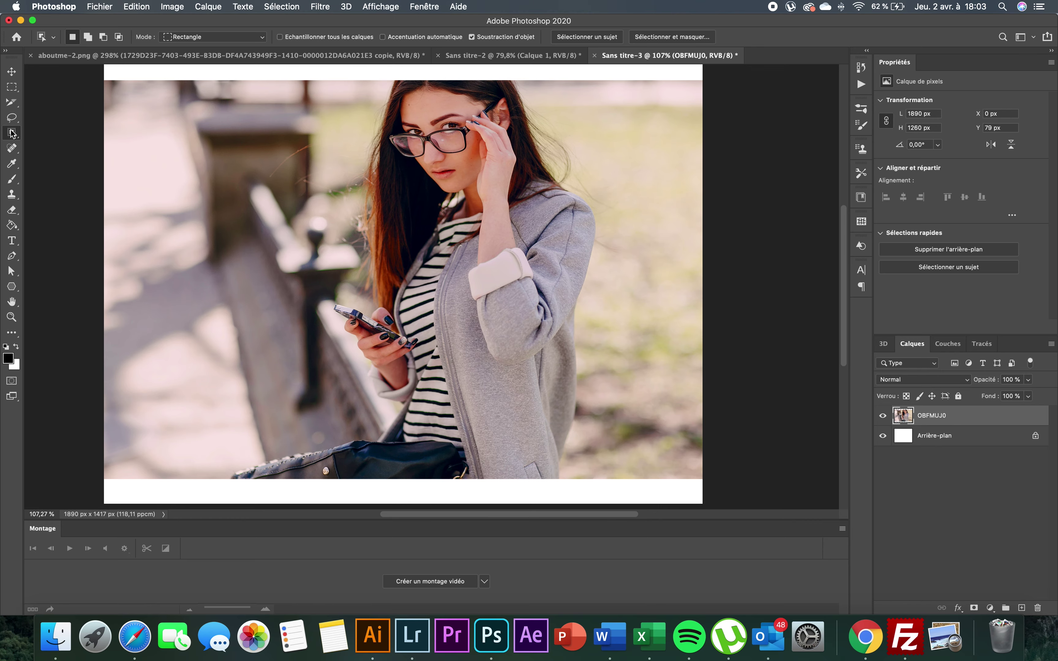
click(13, 134)
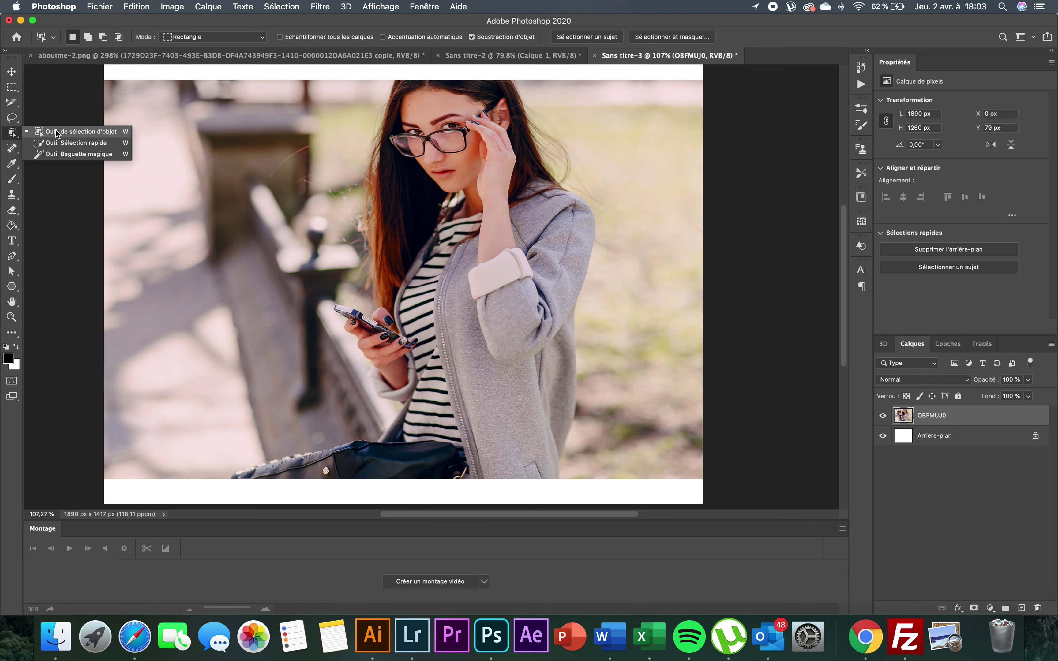
click(56, 133)
scroll(154, 113, down, 2)
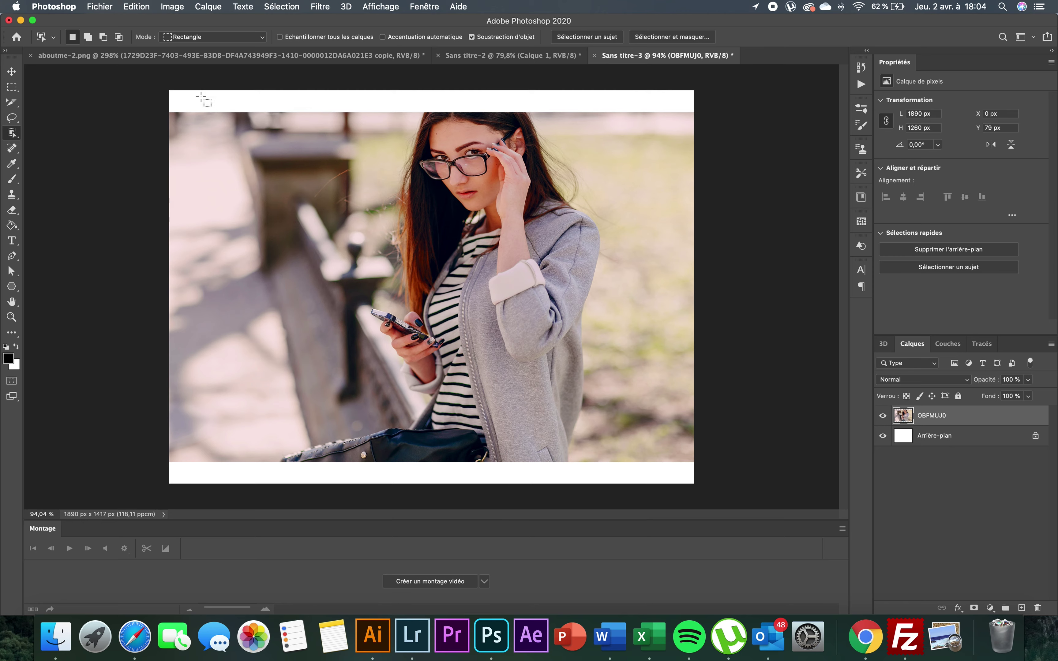
drag(201, 97, 642, 466)
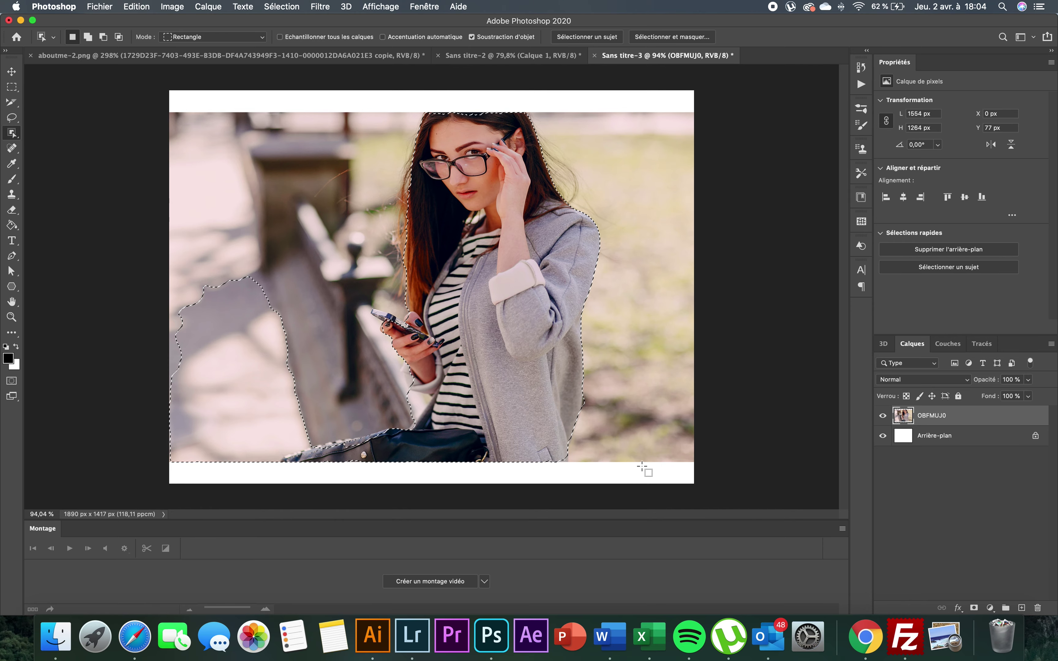
key(super+z)
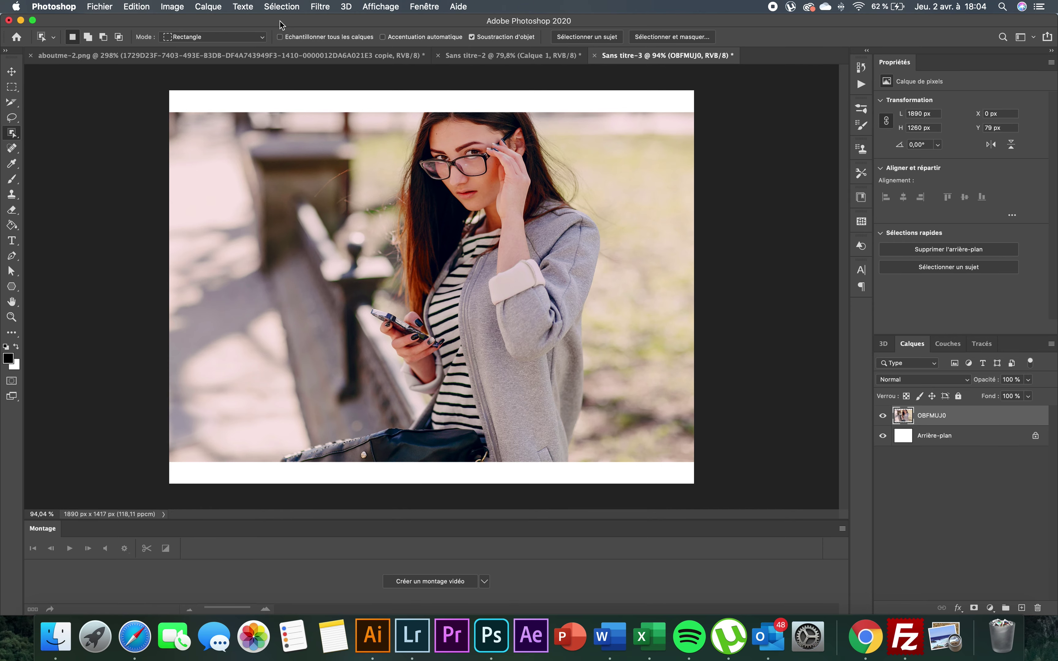
drag(267, 103, 618, 467)
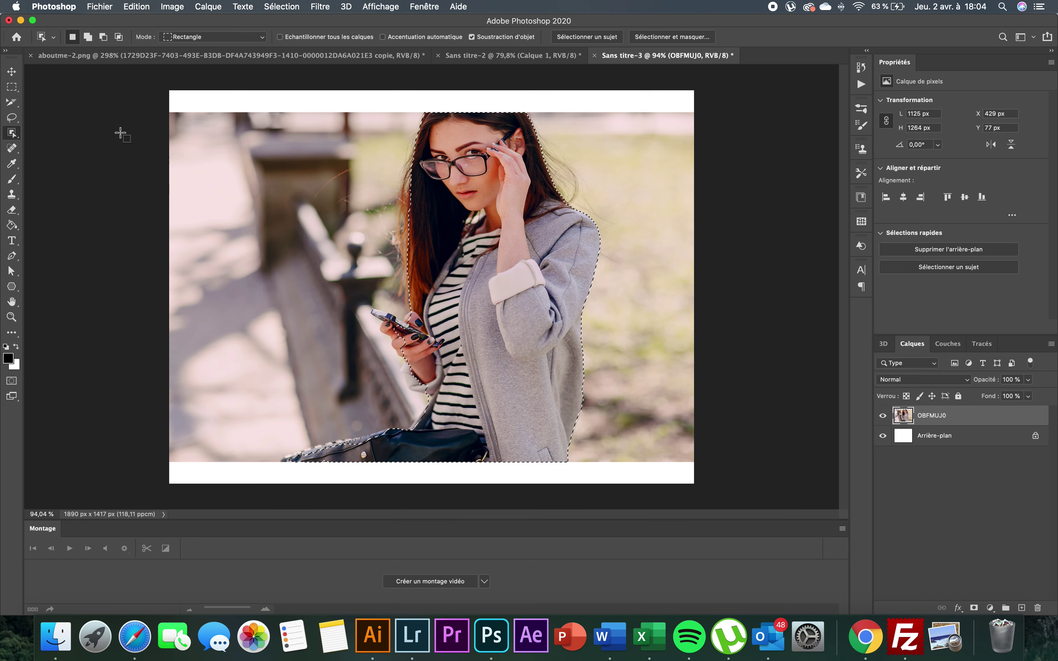
- Switch to the Quick Selection tool and set its brush size to 40 px
click(16, 134)
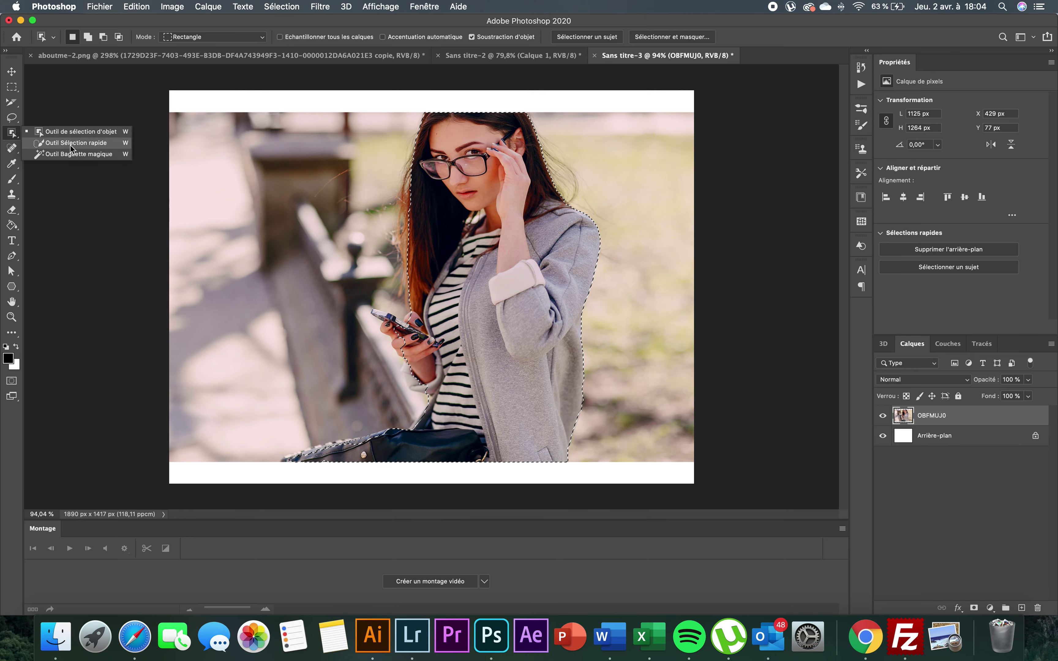
click(80, 144)
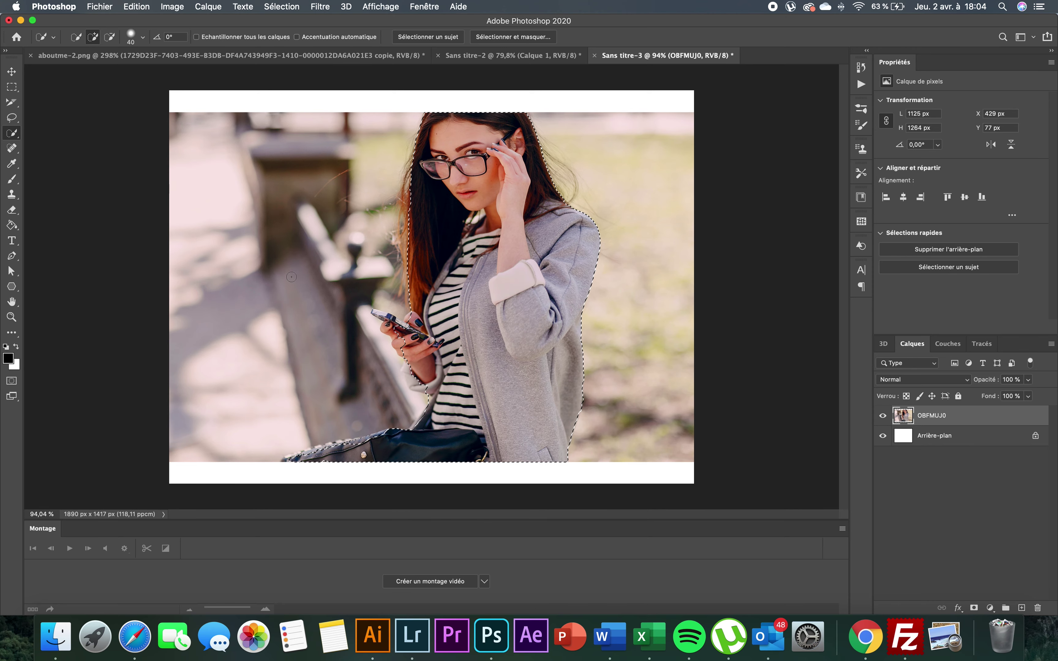
mouse_move(282, 281)
mouse_down()
mouse_move(391, 253)
mouse_move(365, 245)
mouse_move(427, 230)
mouse_move(489, 242)
mouse_move(392, 253)
mouse_move(452, 239)
mouse_move(431, 262)
mouse_move(408, 238)
mouse_move(404, 349)
mouse_move(428, 194)
mouse_move(432, 259)
mouse_move(413, 195)
mouse_move(378, 181)
mouse_move(336, 215)
mouse_move(308, 219)
mouse_up()
click(138, 39)
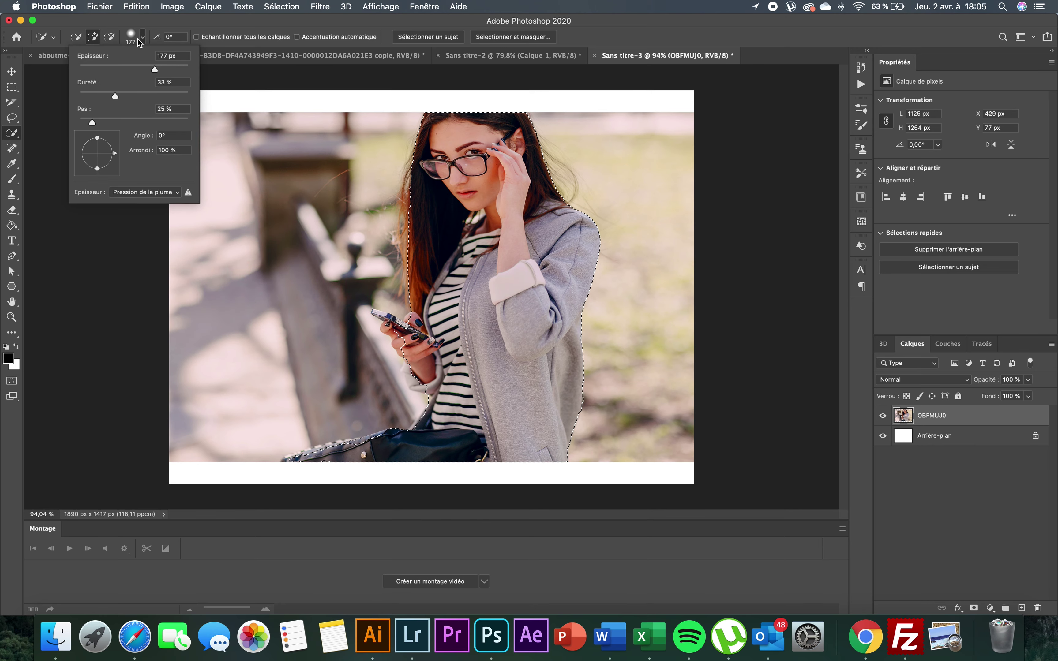
drag(153, 69, 100, 70)
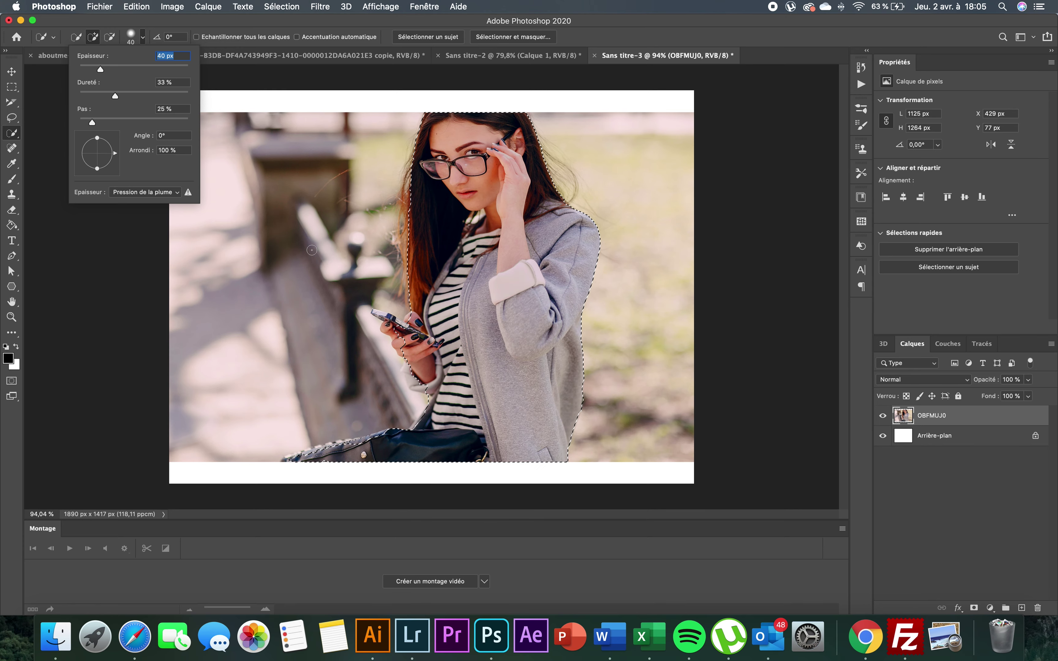
key(Return)
- Try adding the blurred stone pillar behind the woman to the selection, and subtract it again
click(256, 207)
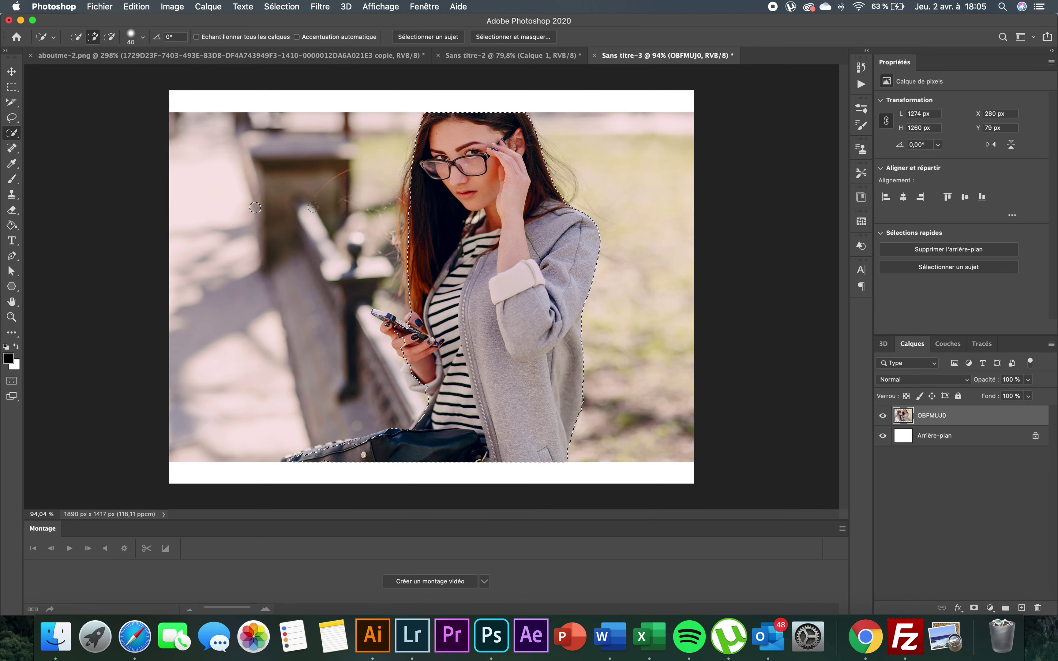
key(super+z)
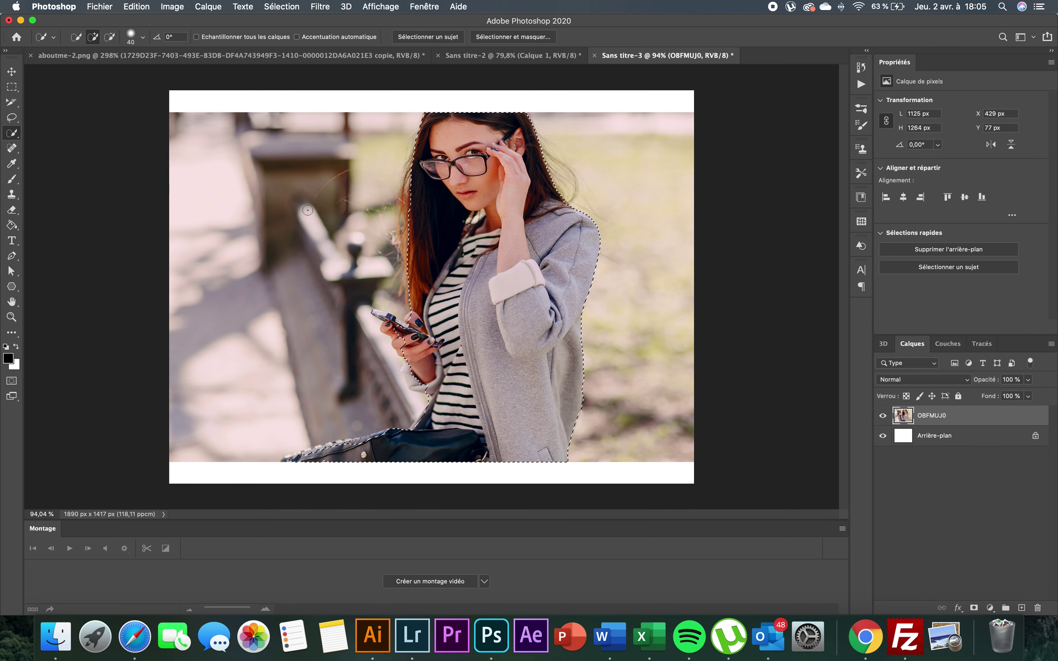
drag(301, 225, 350, 202)
mouse_move(300, 187)
mouse_down()
mouse_move(283, 201)
mouse_move(299, 184)
mouse_up()
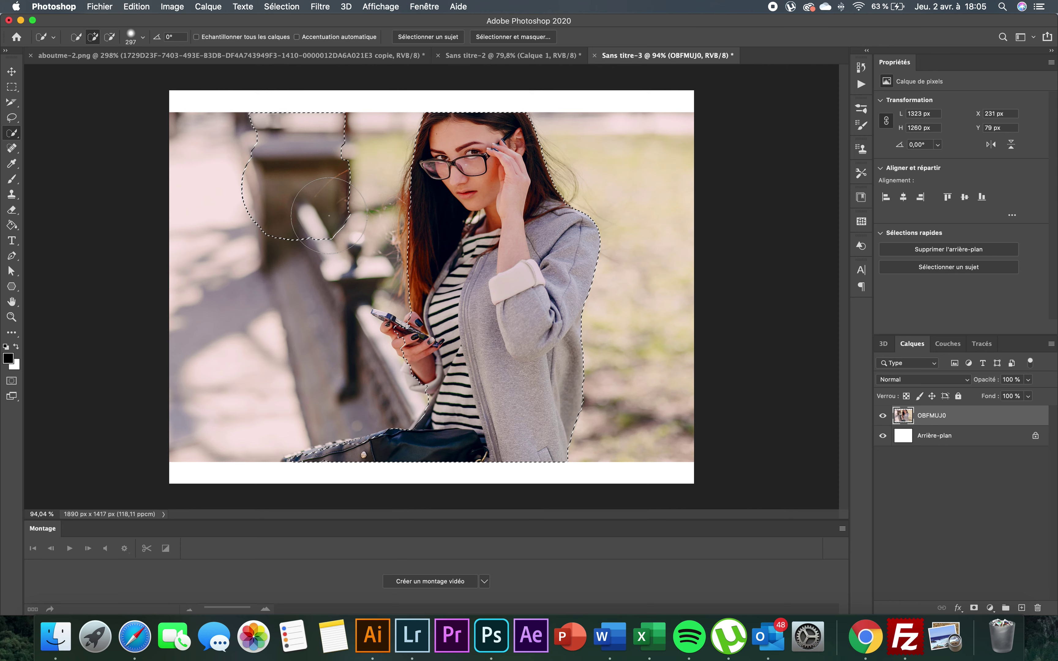
mouse_move(329, 215)
mouse_down()
mouse_move(314, 232)
mouse_move(332, 206)
mouse_move(293, 191)
mouse_move(326, 145)
mouse_move(277, 112)
mouse_move(259, 184)
mouse_move(281, 211)
mouse_up()
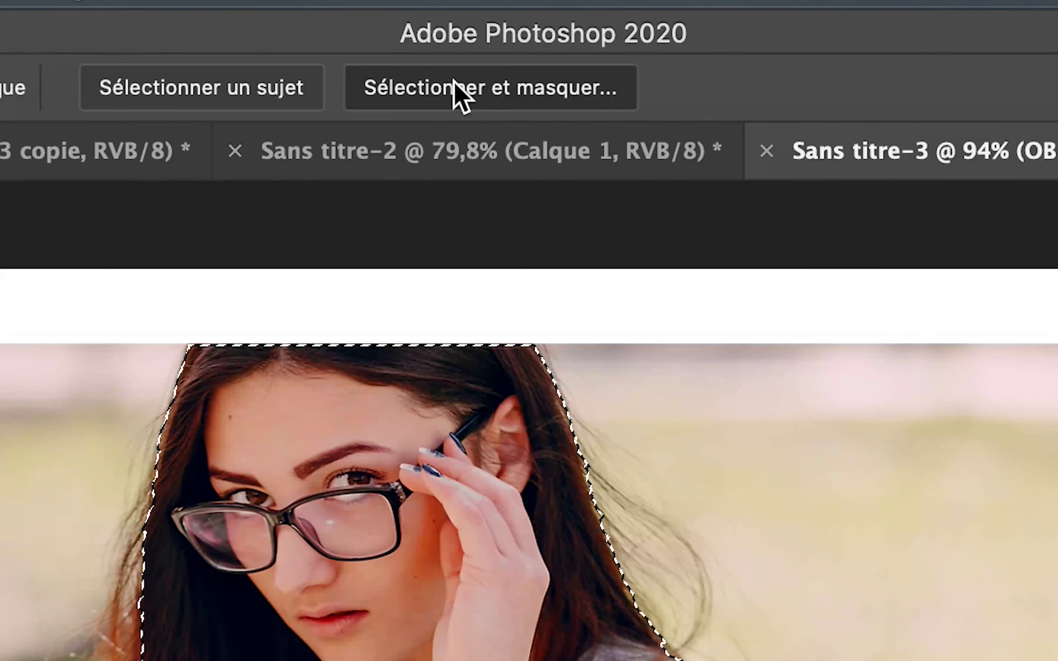
- Open the selection in Select and Mask and set the view mode to Incrustation (overlay)
click(541, 92)
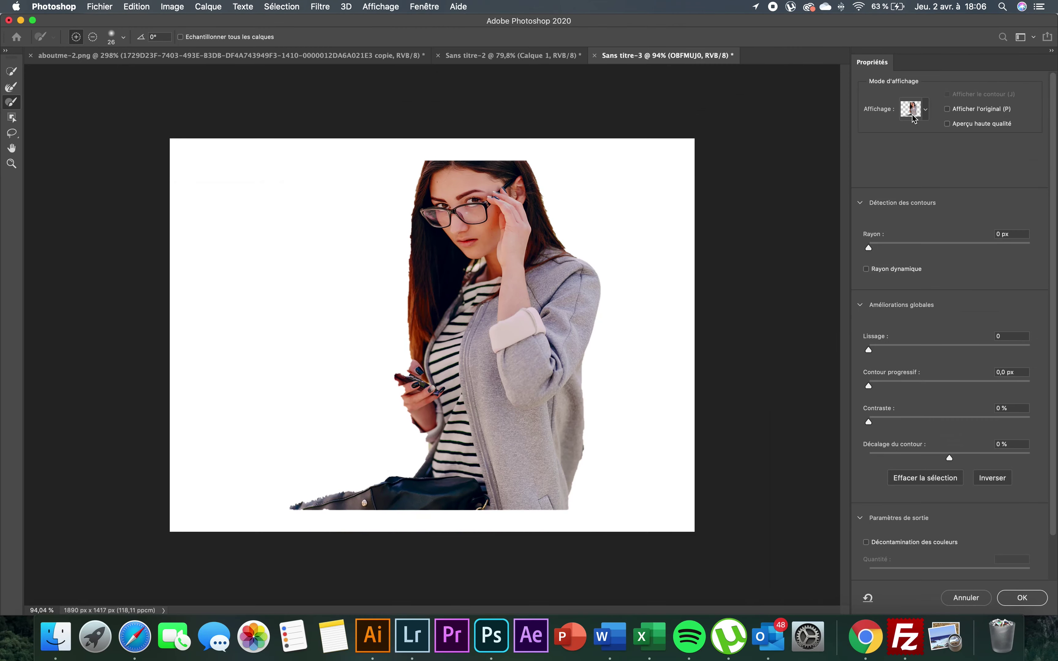
click(912, 110)
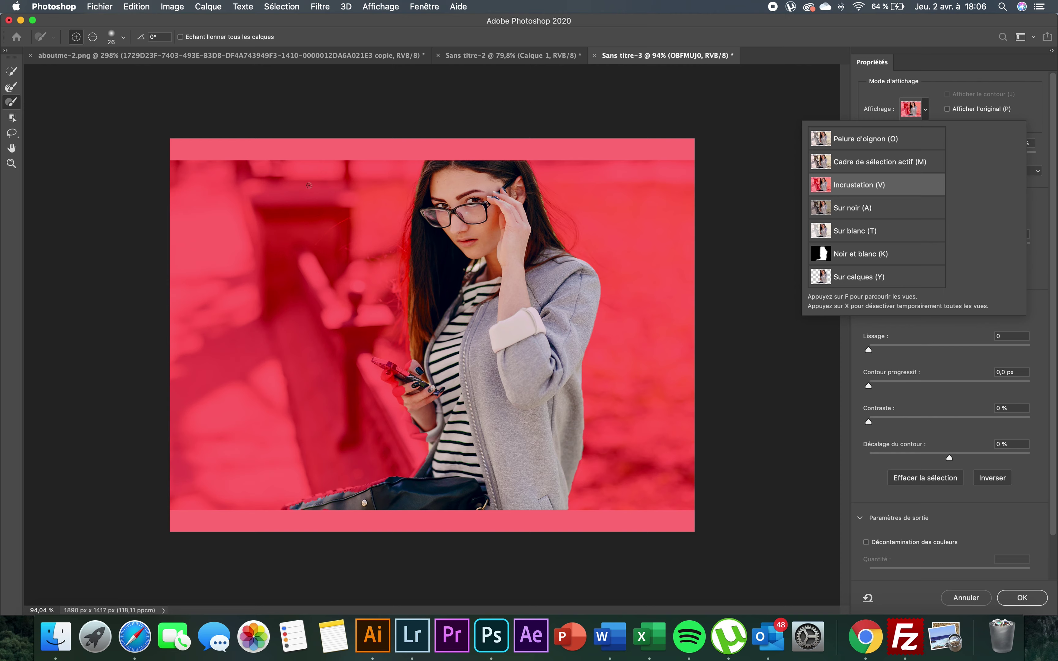
scroll(551, 239, up, 10)
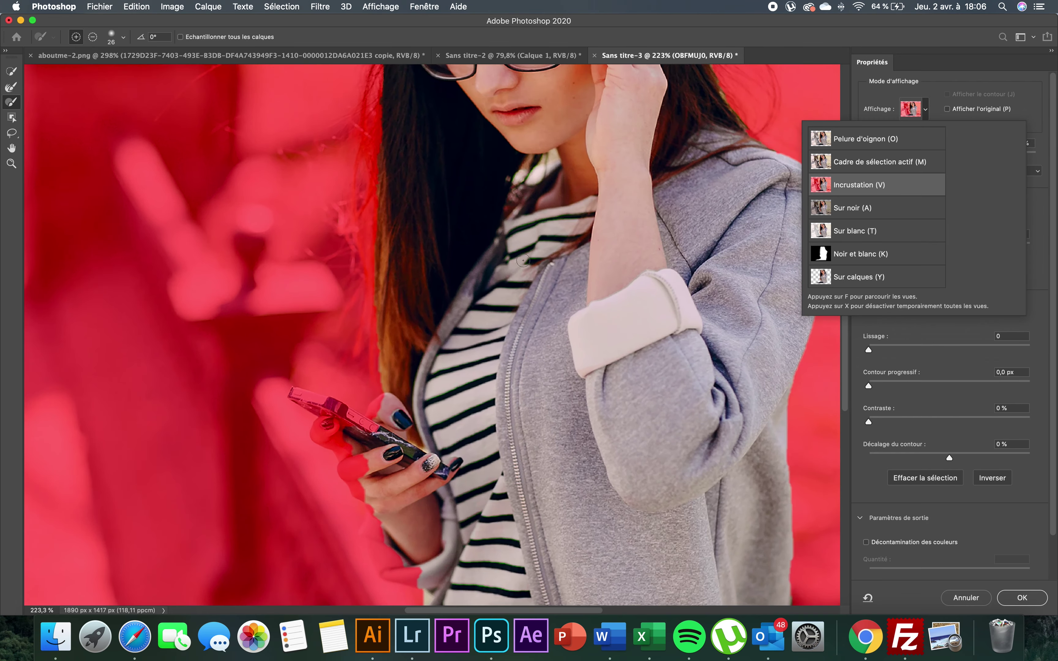
scroll(423, 204, down, 1)
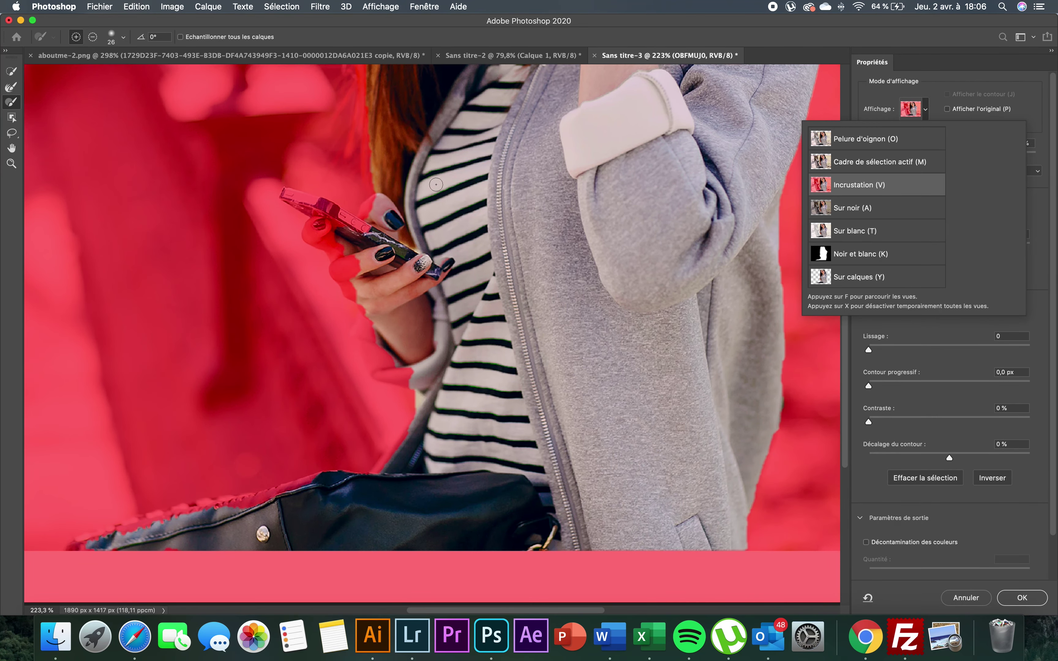
- Add the missing fingers, phone, sleeve cuff and upper bag edge to the selection with the Quick Selection tool at size 9
click(9, 73)
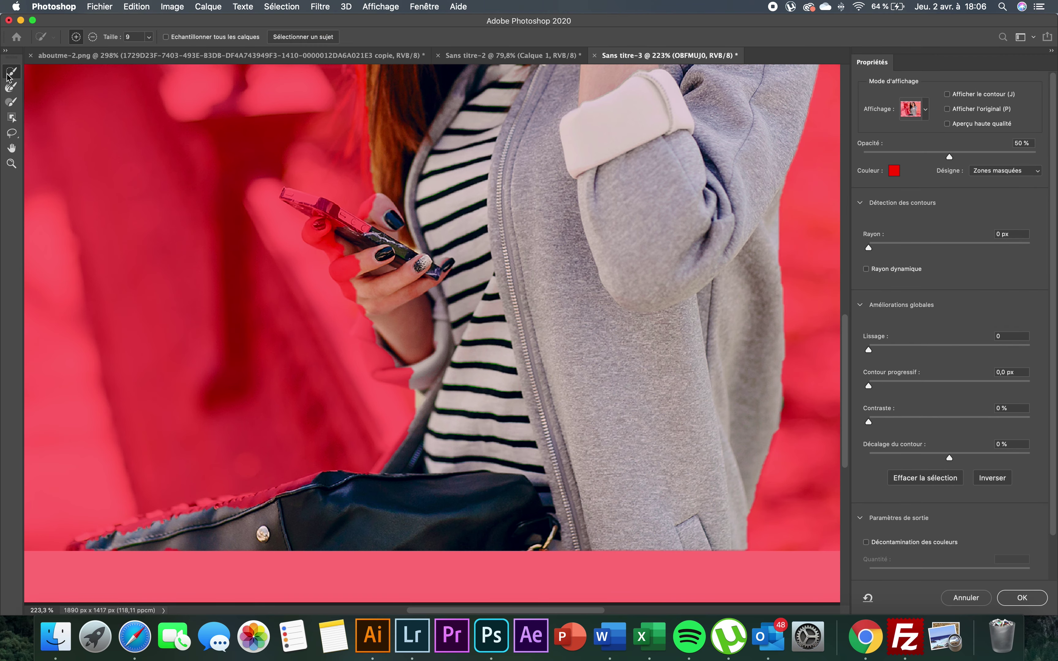
scroll(586, 179, up, 2)
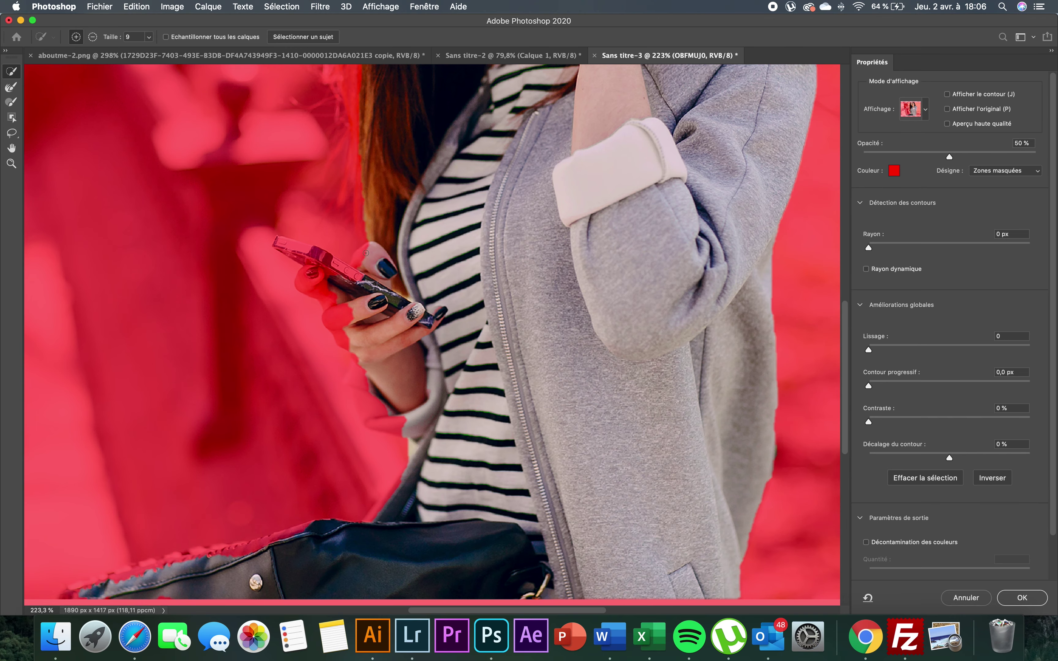
scroll(426, 163, up, 6)
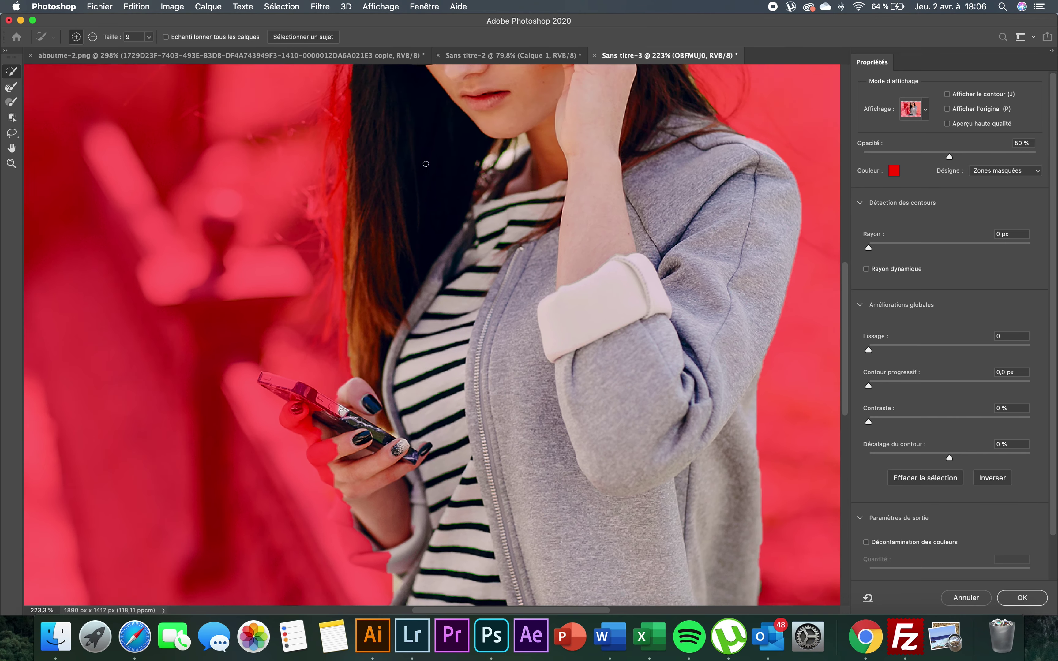
scroll(426, 163, down, 5)
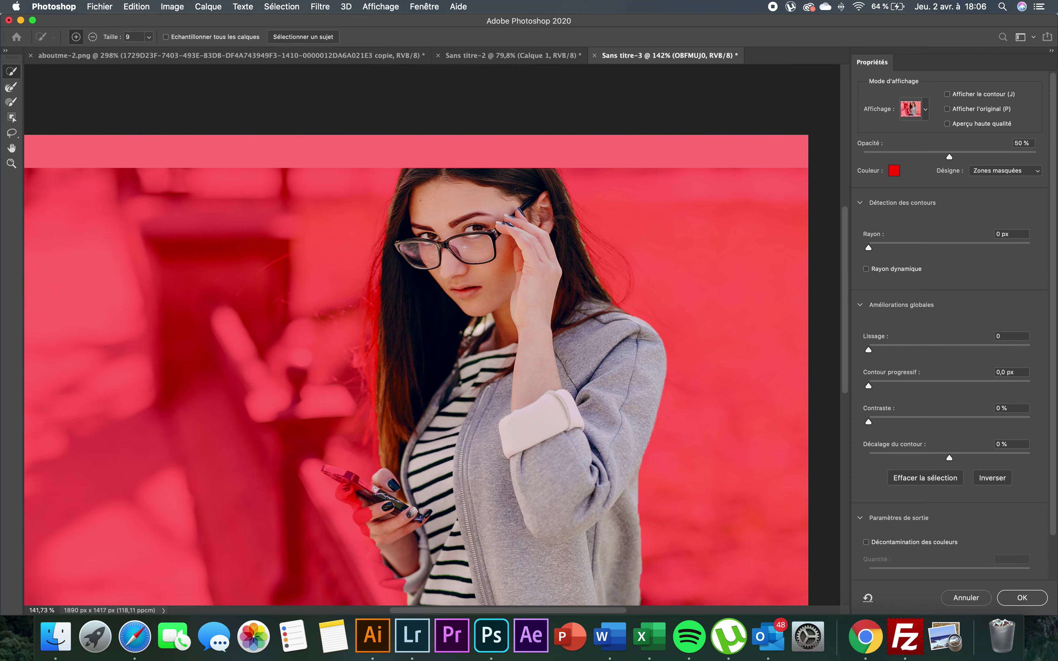
scroll(421, 219, up, 4)
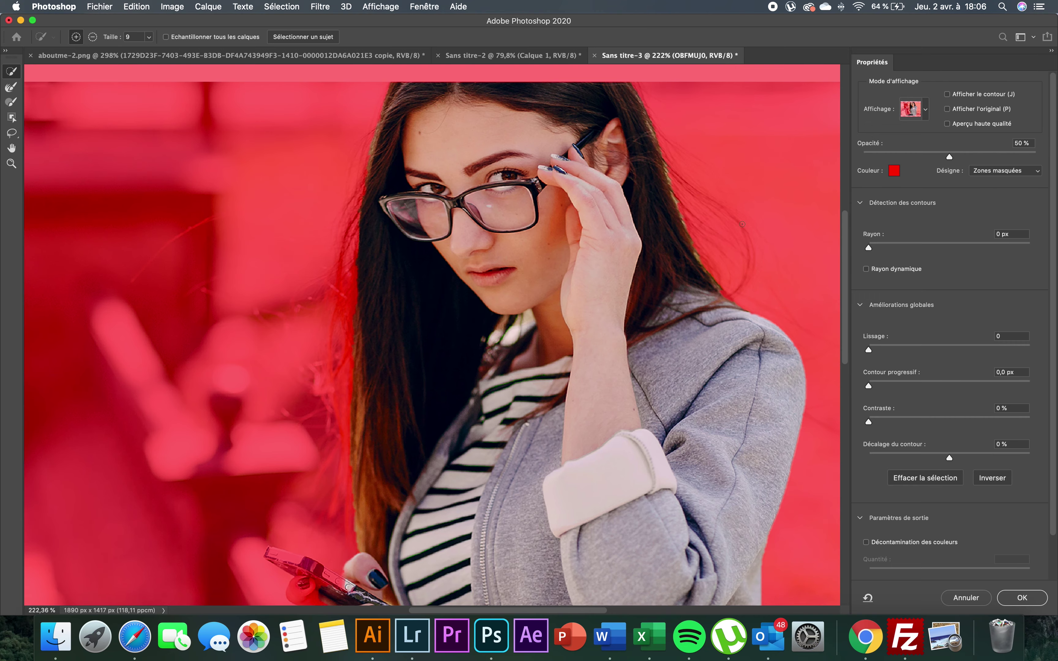
scroll(178, 213, down, 6)
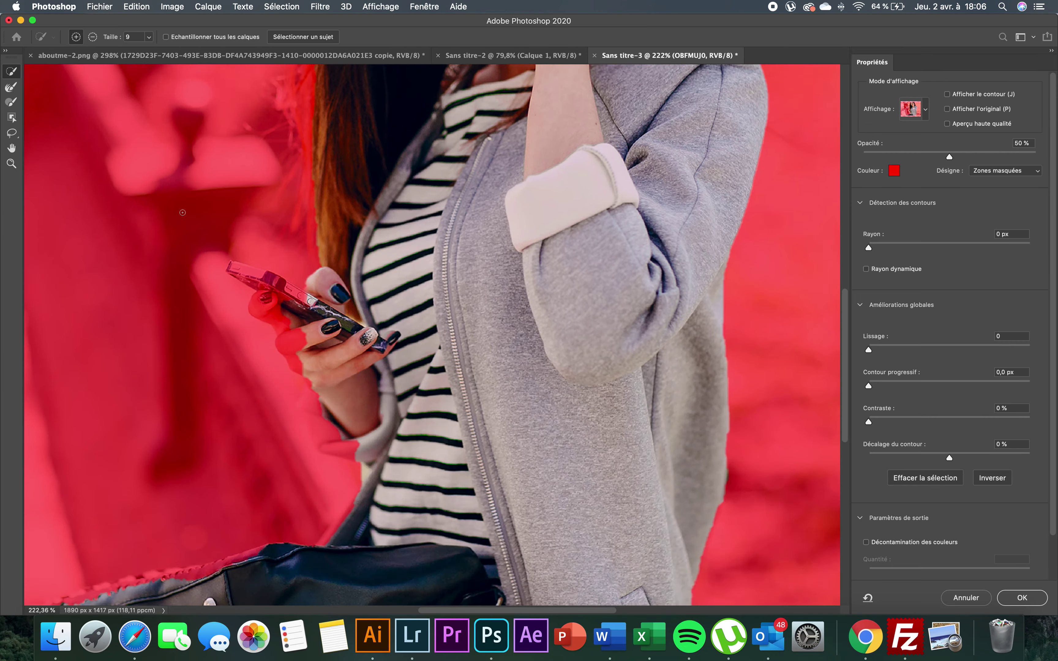
scroll(182, 212, up, 3)
scroll(270, 222, down, 5)
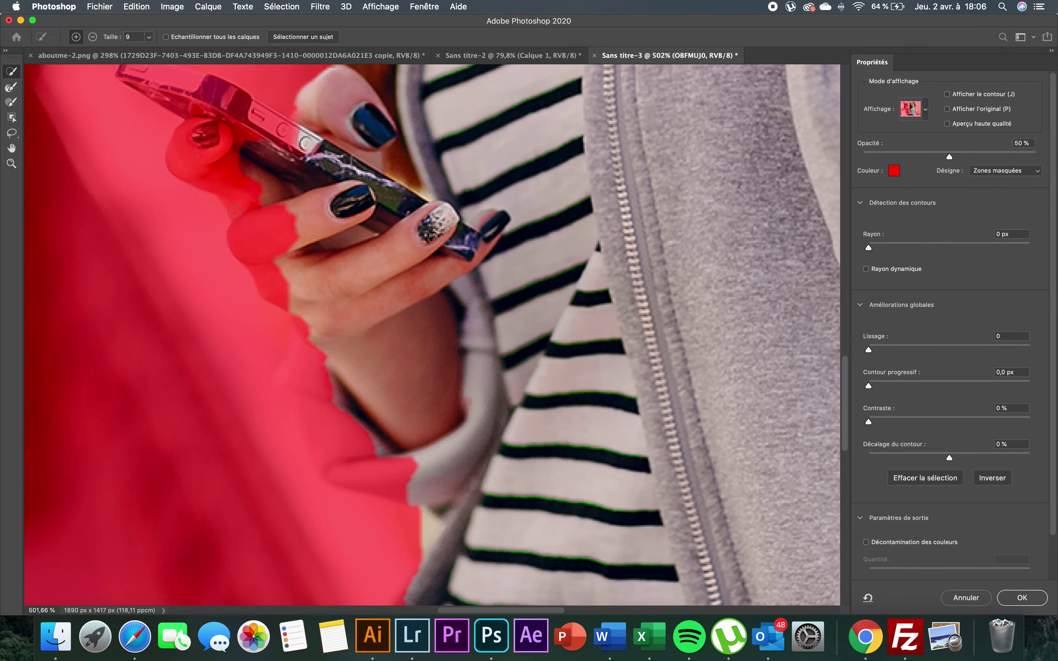
scroll(379, 351, up, 2)
scroll(378, 351, down, 10)
scroll(394, 341, left, 3)
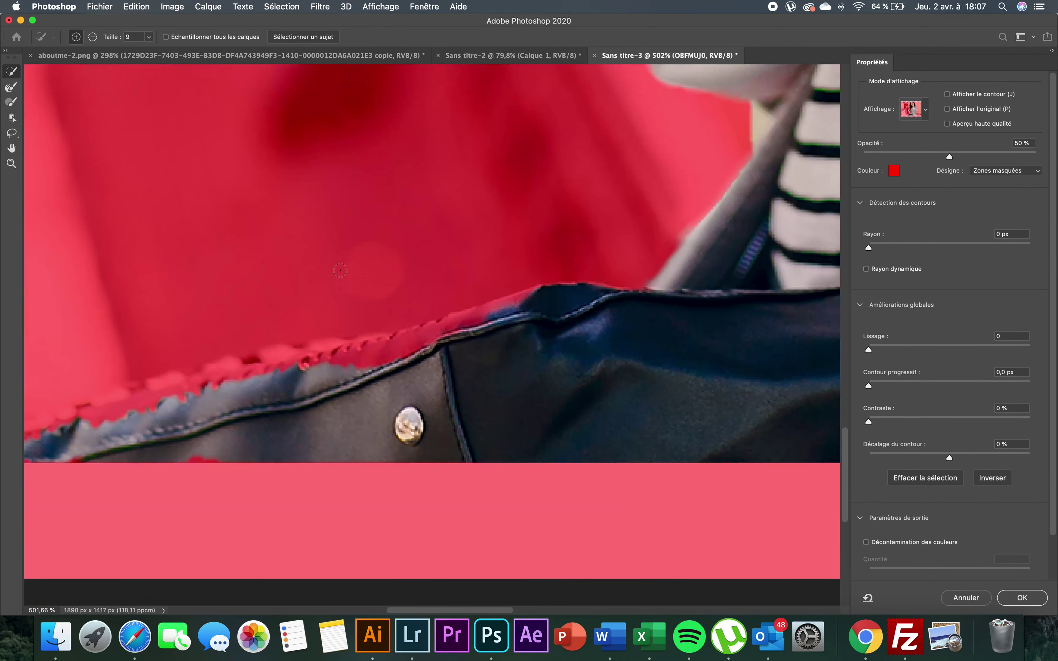
scroll(414, 324, down, 5)
scroll(484, 227, up, 4)
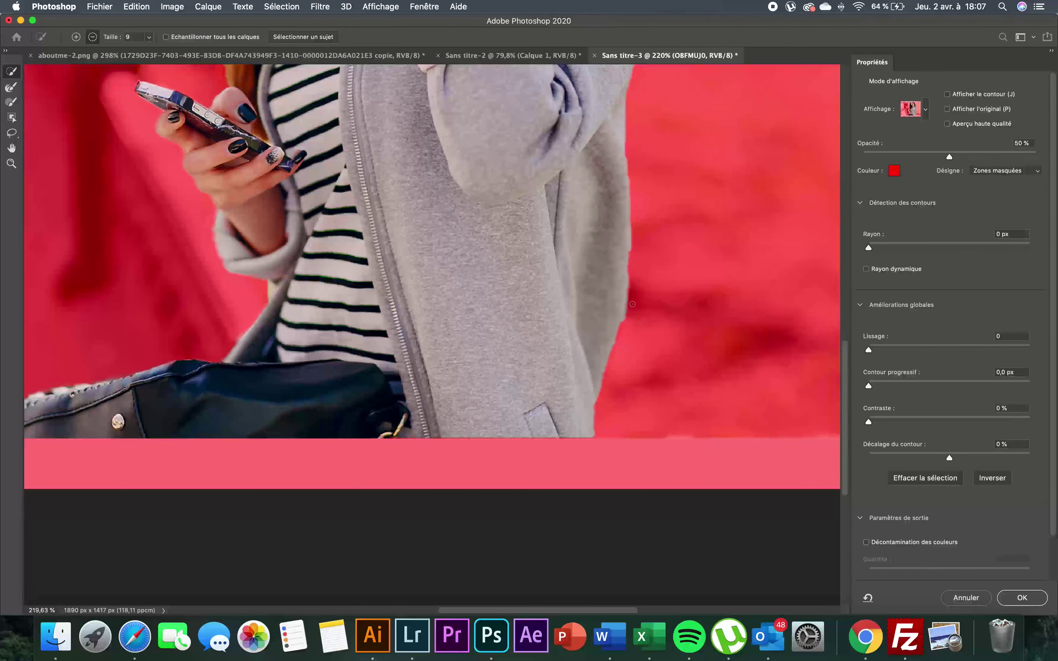
scroll(484, 227, up, 2)
scroll(483, 226, left, 2)
scroll(492, 225, down, 2)
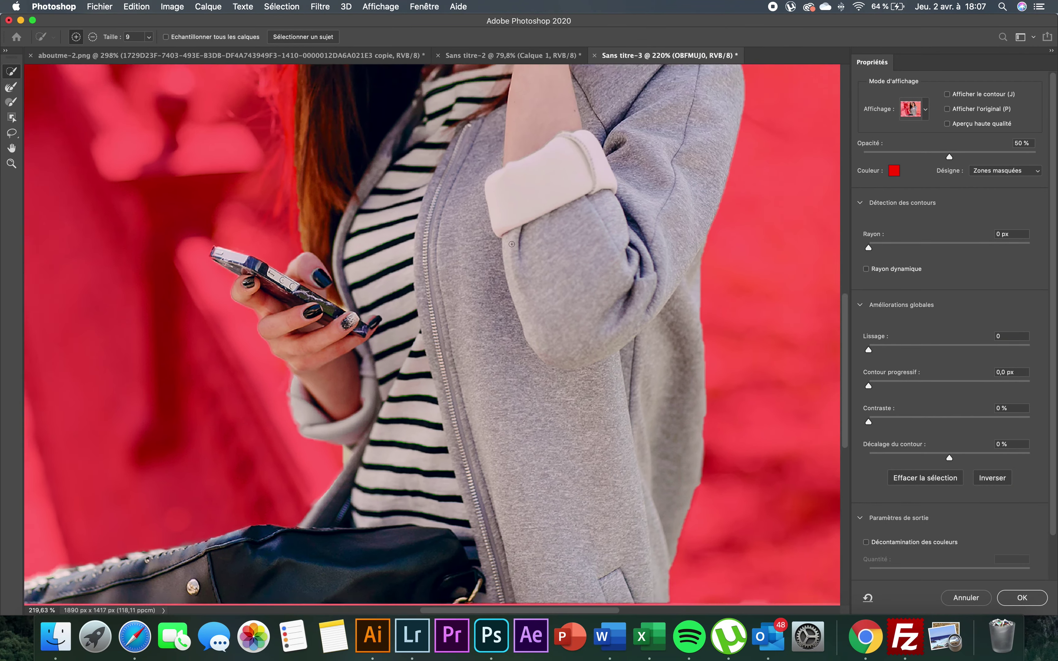
- Switch to the Refine Edge Brush and set the edge detection radius to 19 px with Rayon dynamique (Smart Radius) enabled
scroll(503, 236, up, 3)
scroll(515, 245, down, 2)
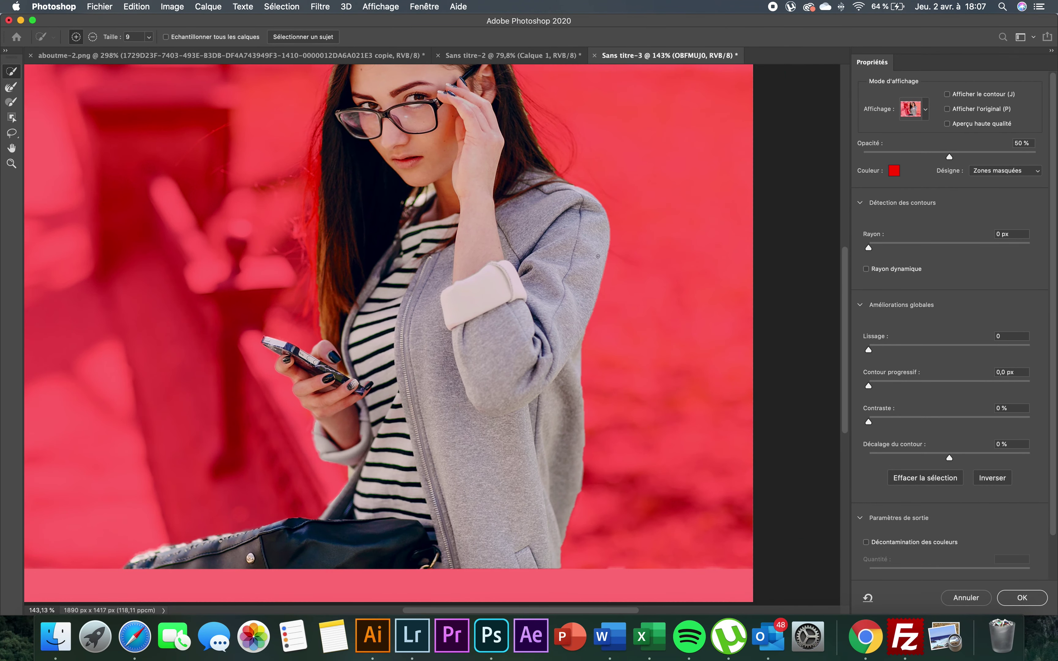
scroll(516, 245, down, 1)
scroll(516, 245, up, 2)
scroll(585, 257, down, 2)
scroll(586, 257, down, 2)
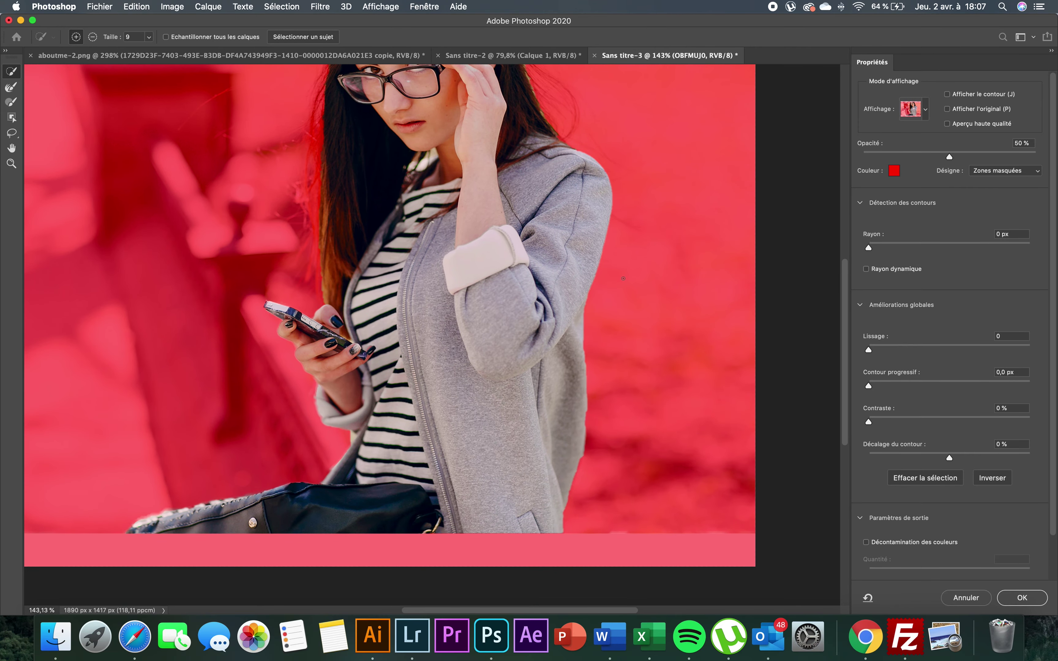
click(11, 87)
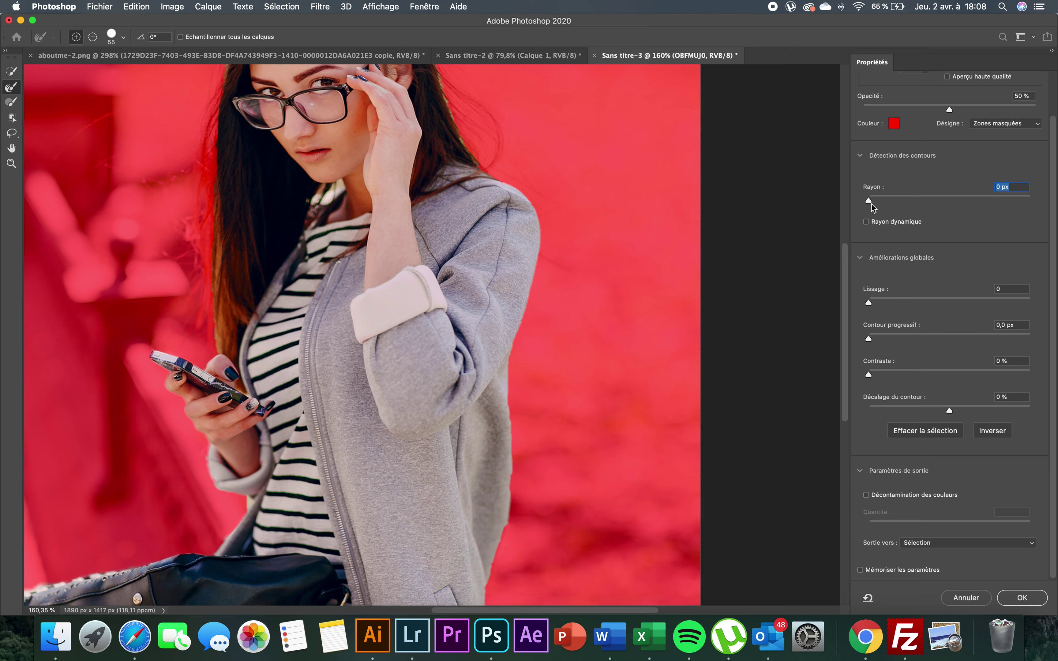
drag(870, 200, 942, 201)
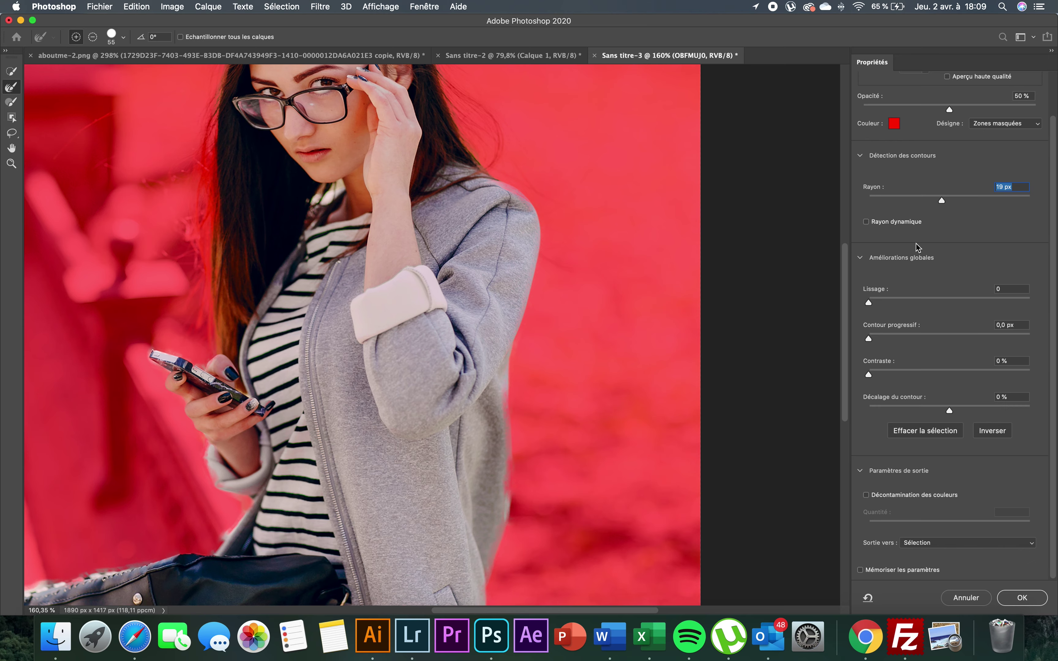
click(882, 224)
- Brush the loose hair strands with the Refine Edge Brush and set the edge detection radius to 22 px
mouse_move(245, 159)
mouse_down()
mouse_move(220, 255)
mouse_move(212, 232)
mouse_up()
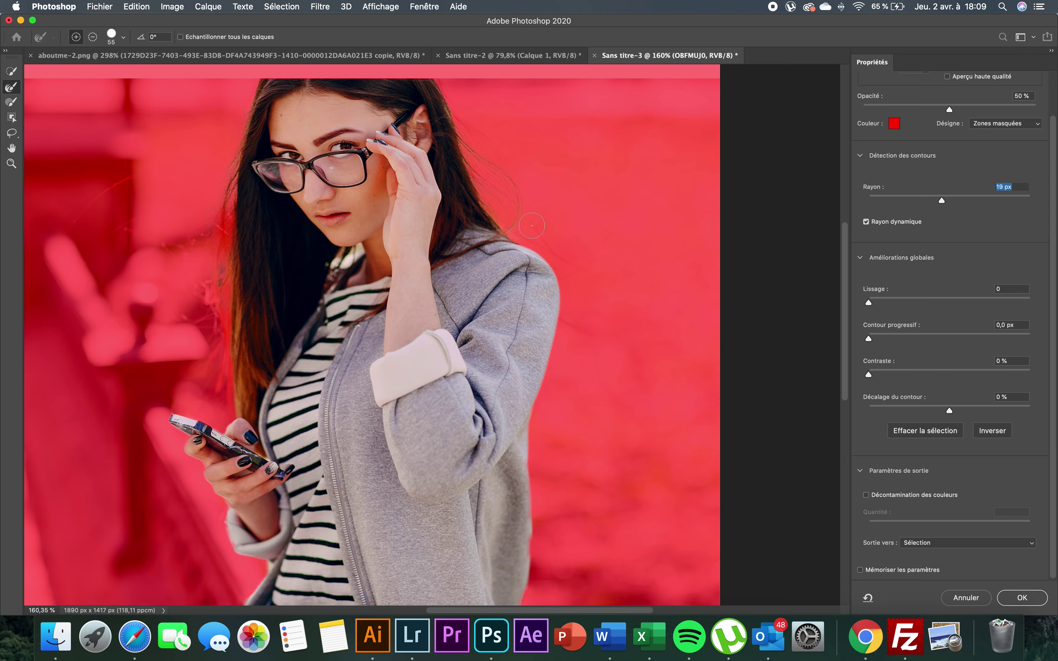
scroll(532, 225, right, 3)
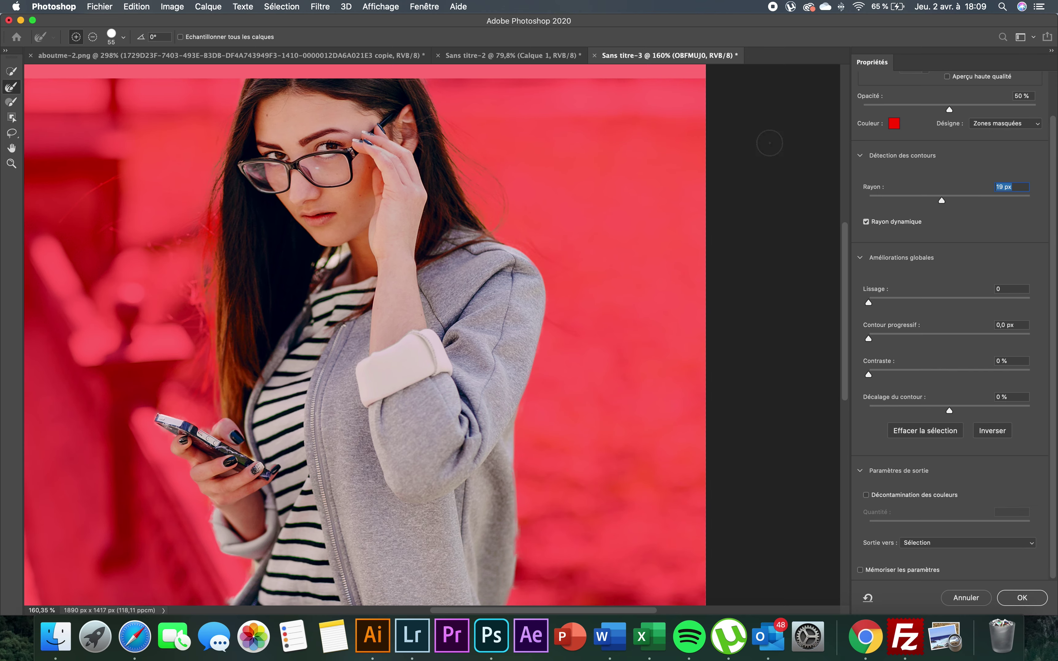
drag(939, 200, 945, 199)
scroll(945, 198, up, 1)
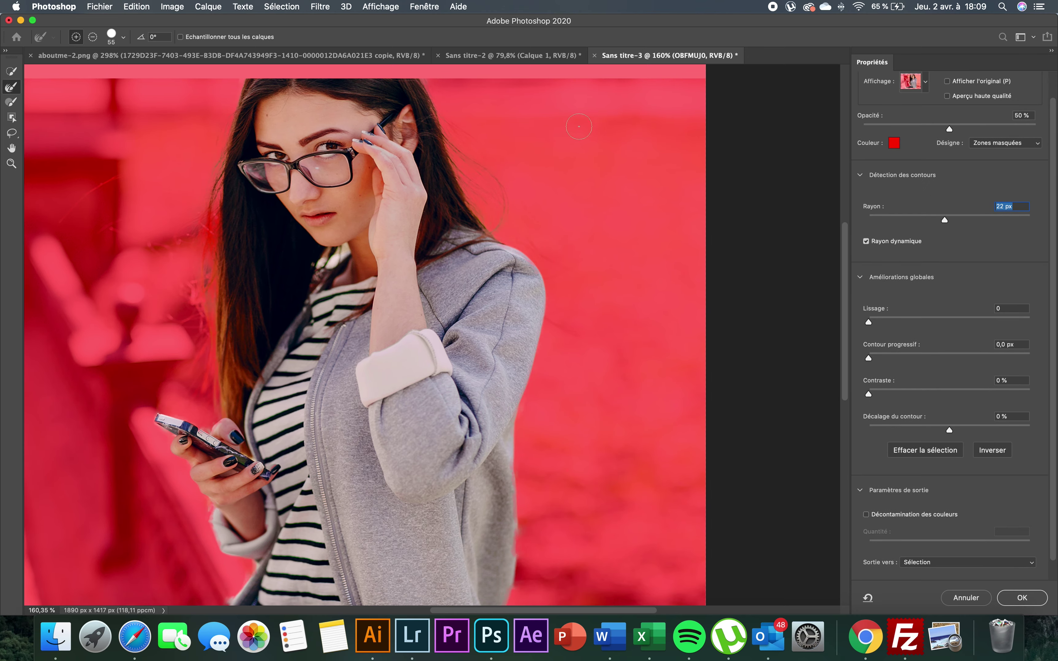
scroll(433, 83, right, 2)
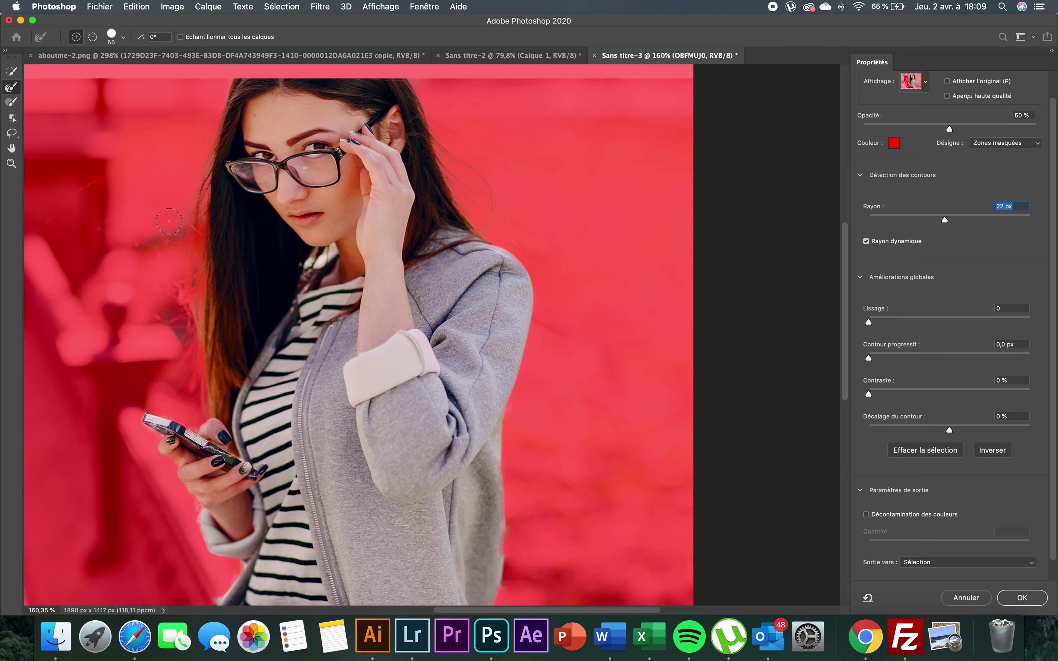
- Refine the outer edge of the bag near the photo's lower border with the Refine Edge Brush at size 55
scroll(165, 220, down, 5)
scroll(164, 221, left, 3)
scroll(157, 232, down, 5)
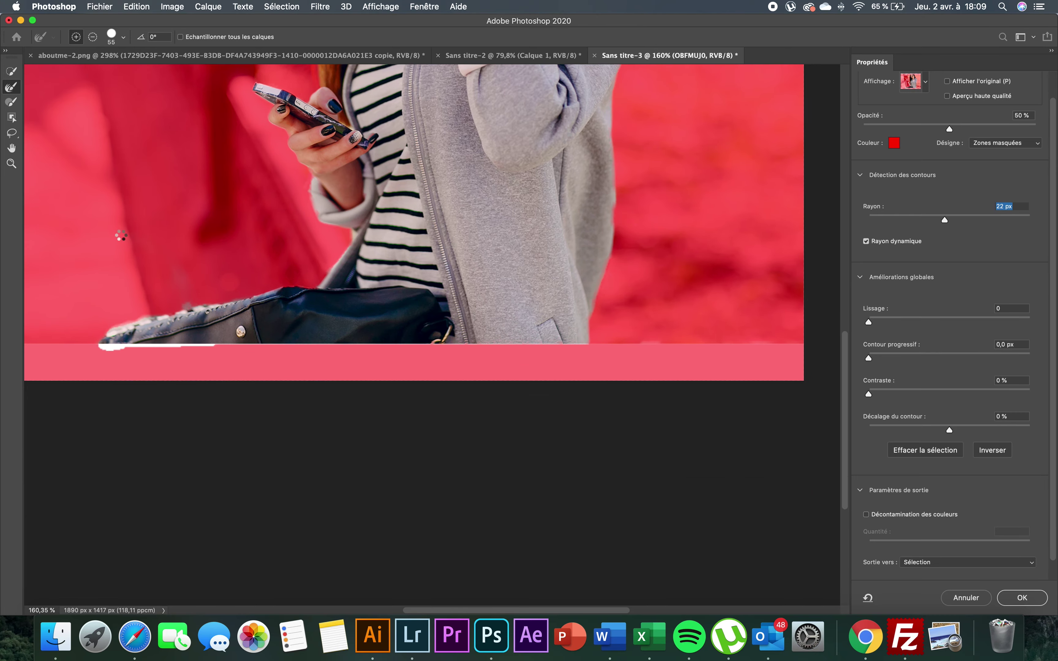
scroll(245, 296, up, 3)
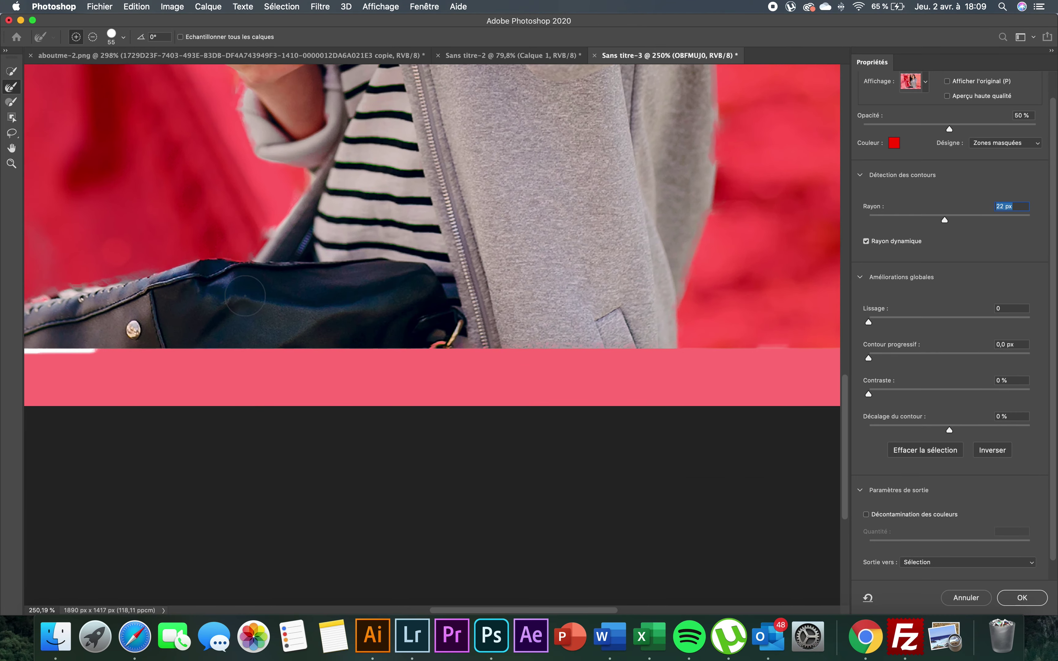
scroll(441, 302, down, 3)
scroll(442, 303, up, 2)
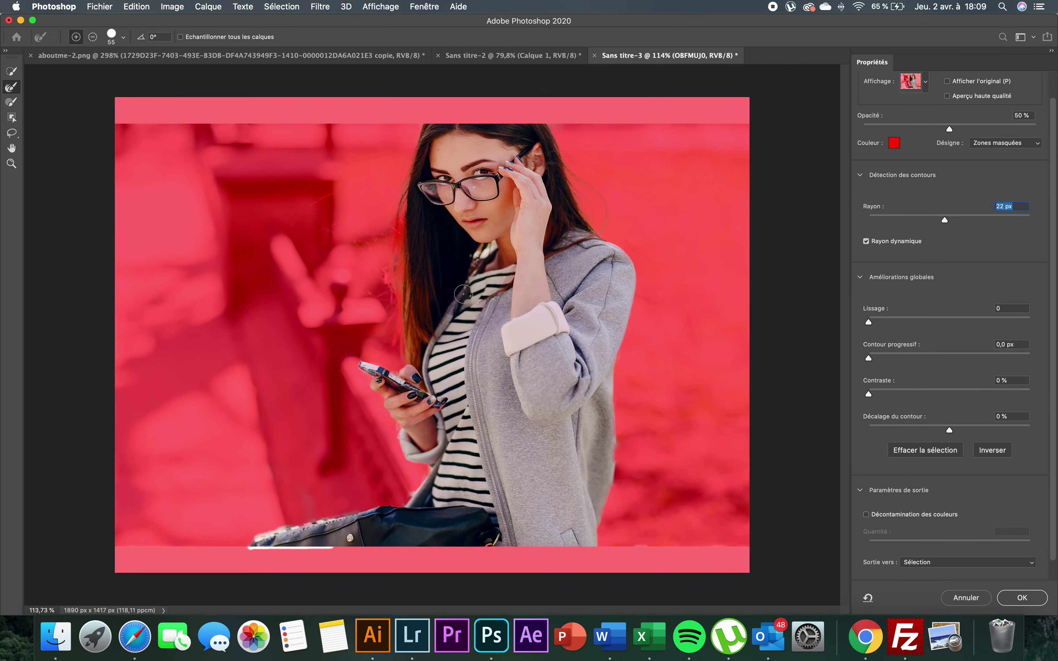
- Set the view mode to Noir et blanc (black and white) and examine the mask around the hair, phone, coat and bag
click(914, 82)
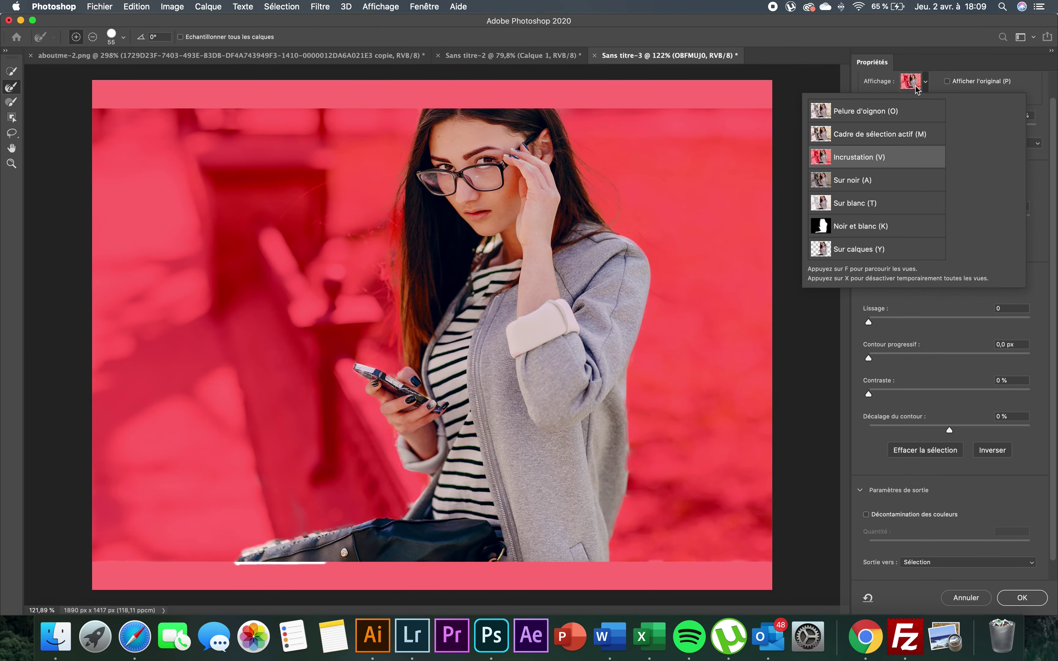
click(827, 229)
scroll(333, 238, up, 3)
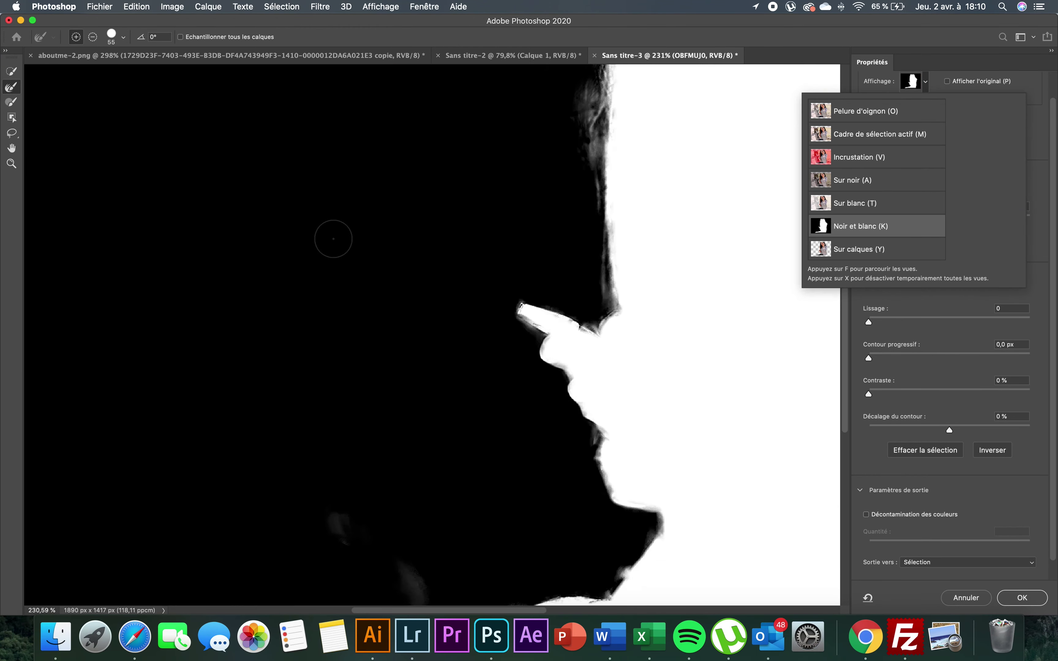
scroll(333, 239, down, 6)
scroll(333, 239, right, 3)
scroll(333, 239, up, 1)
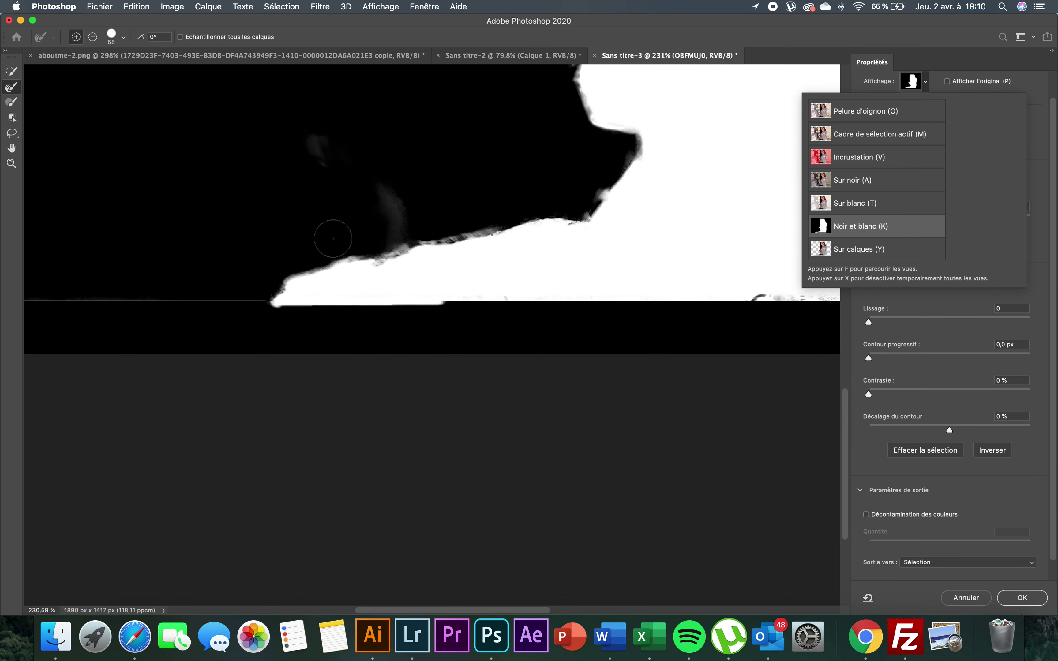
scroll(333, 238, down, 4)
scroll(441, 282, up, 3)
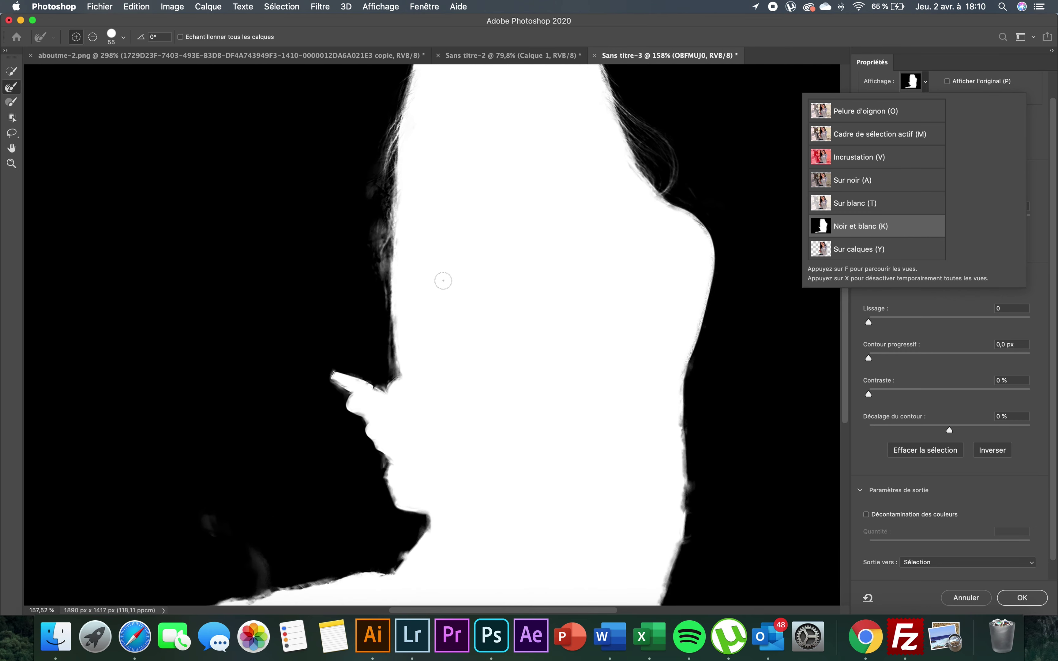
scroll(221, 386, down, 5)
scroll(221, 386, left, 2)
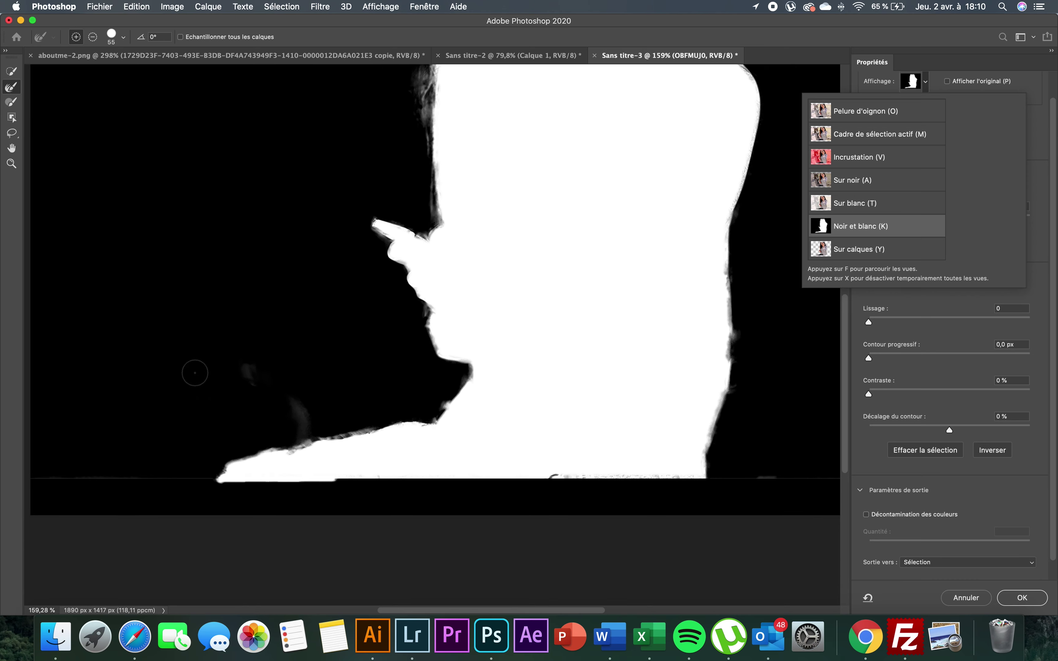
- Paint out the stray grey patches around the bag and along the photo's lower edge with the Brush tool subtracting at size 332
click(12, 105)
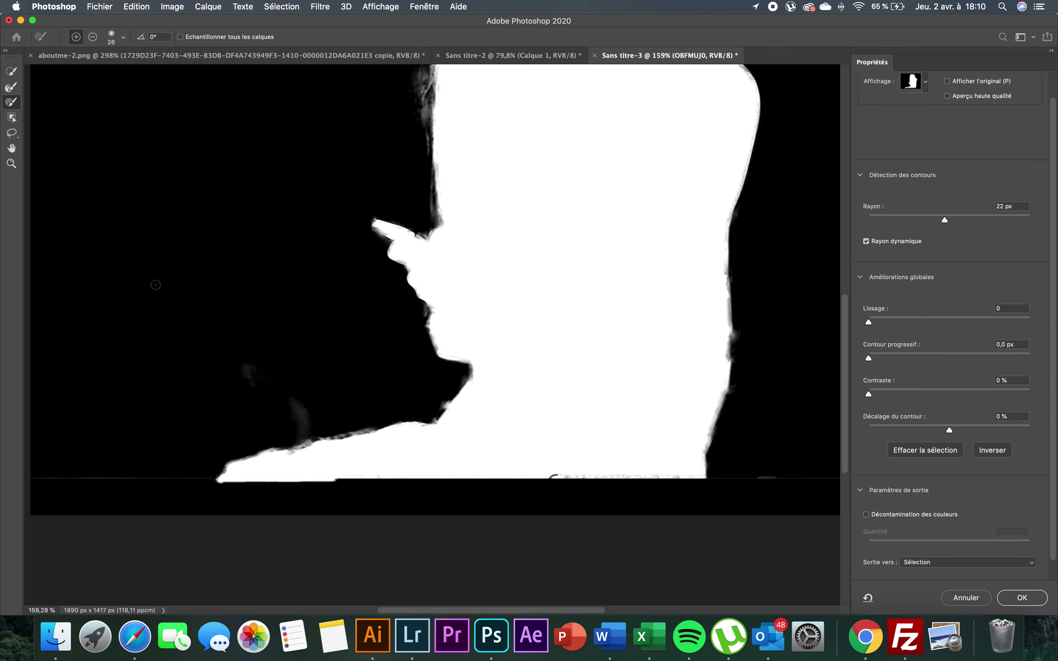
scroll(156, 285, down, 3)
drag(155, 284, 227, 289)
scroll(248, 301, down, 5)
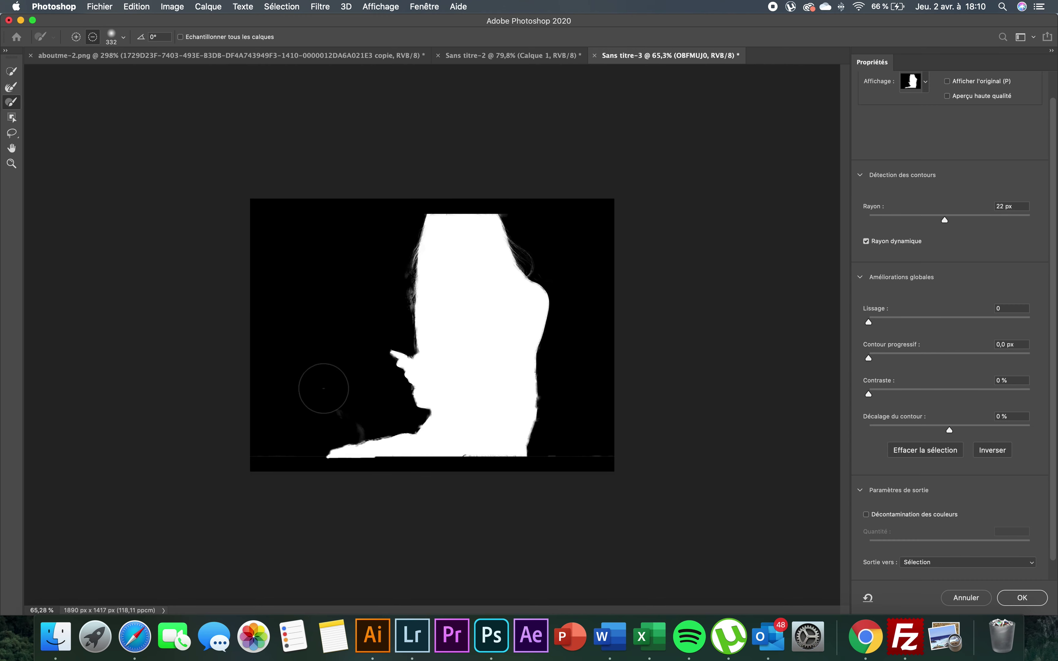
mouse_move(324, 388)
mouse_down()
mouse_move(349, 401)
mouse_move(312, 406)
mouse_move(265, 444)
mouse_up()
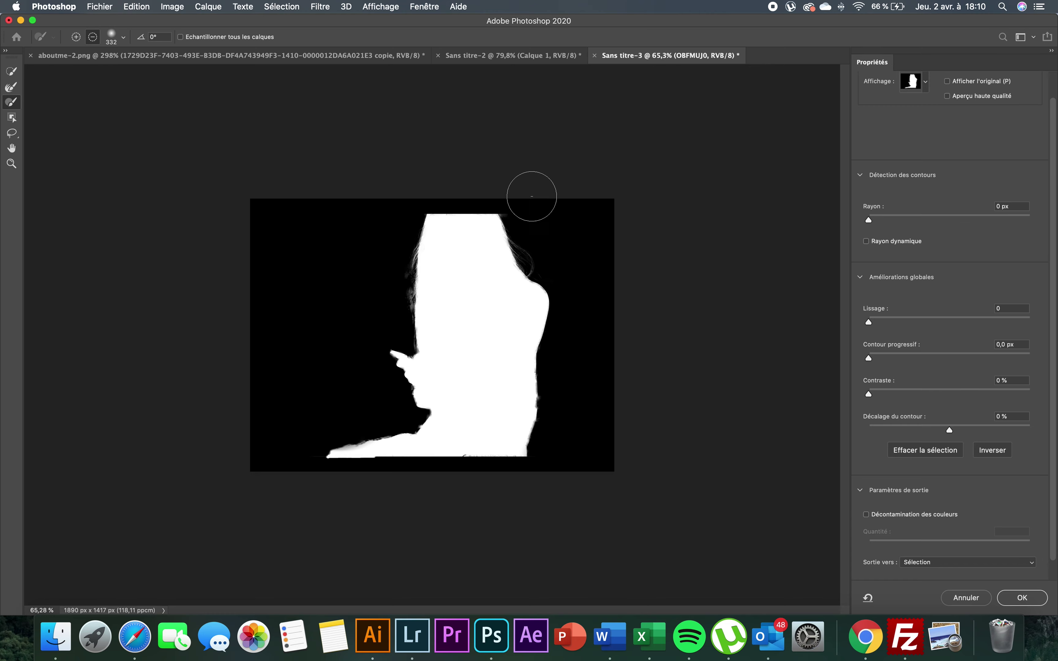
- Set the Brush tool to add to the selection at size 38 px and touch up the mask along the coat's edge
scroll(361, 238, up, 5)
drag(361, 239, 371, 230)
scroll(394, 225, down, 3)
right_click(431, 220)
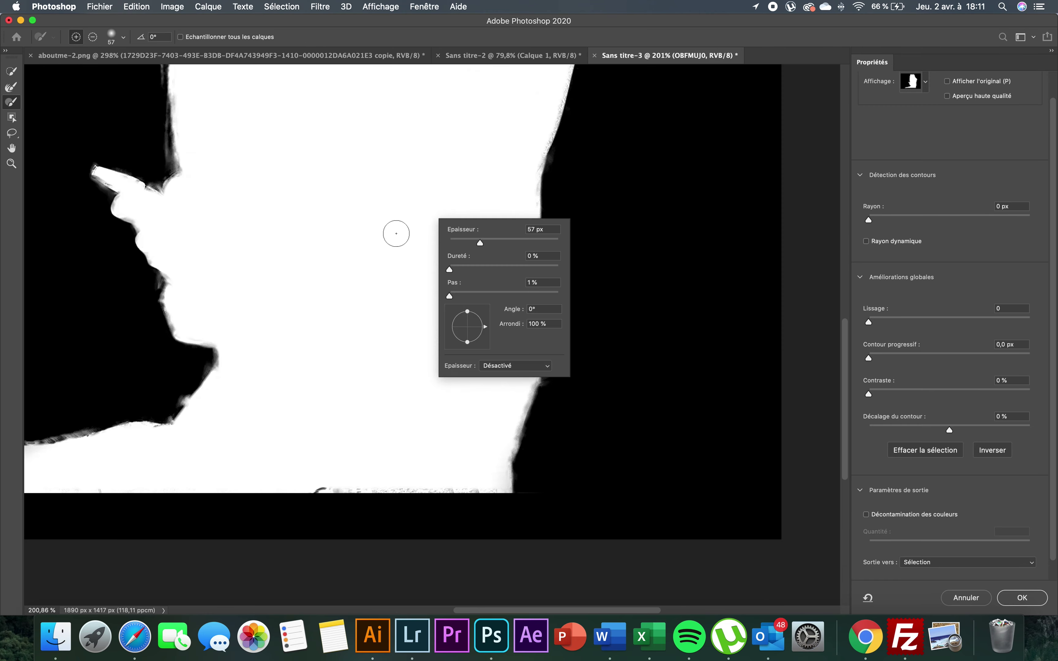
drag(480, 242, 474, 243)
scroll(267, 335, down, 5)
scroll(425, 267, up, 5)
scroll(572, 355, down, 2)
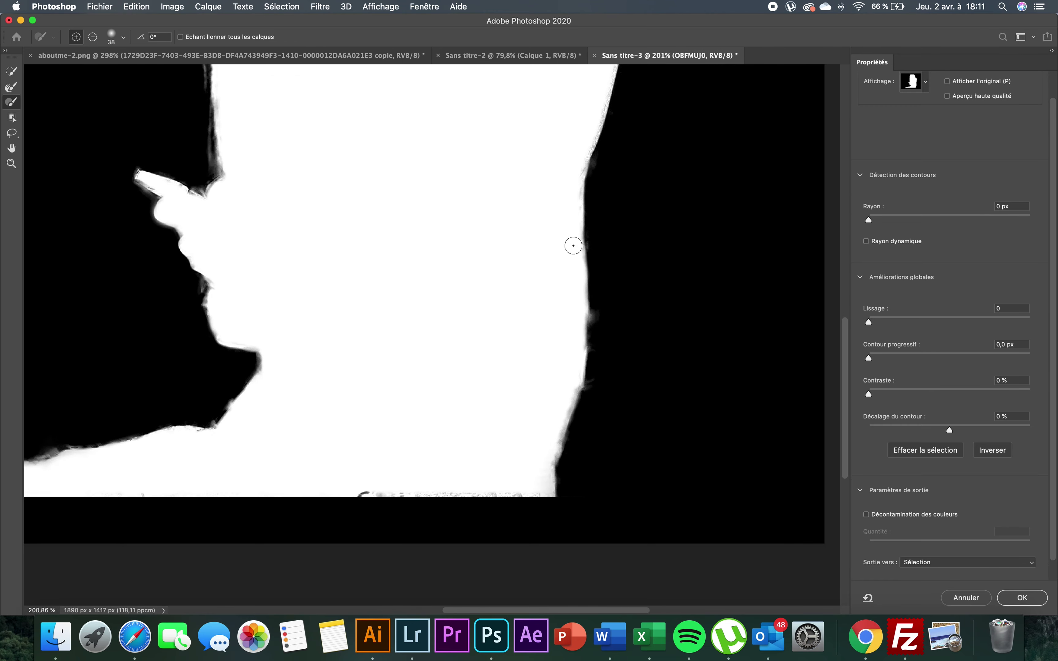
scroll(568, 240, down, 3)
scroll(568, 240, up, 2)
- Preview the woman's cutout in the Sur calques (on layers) view mode
click(902, 88)
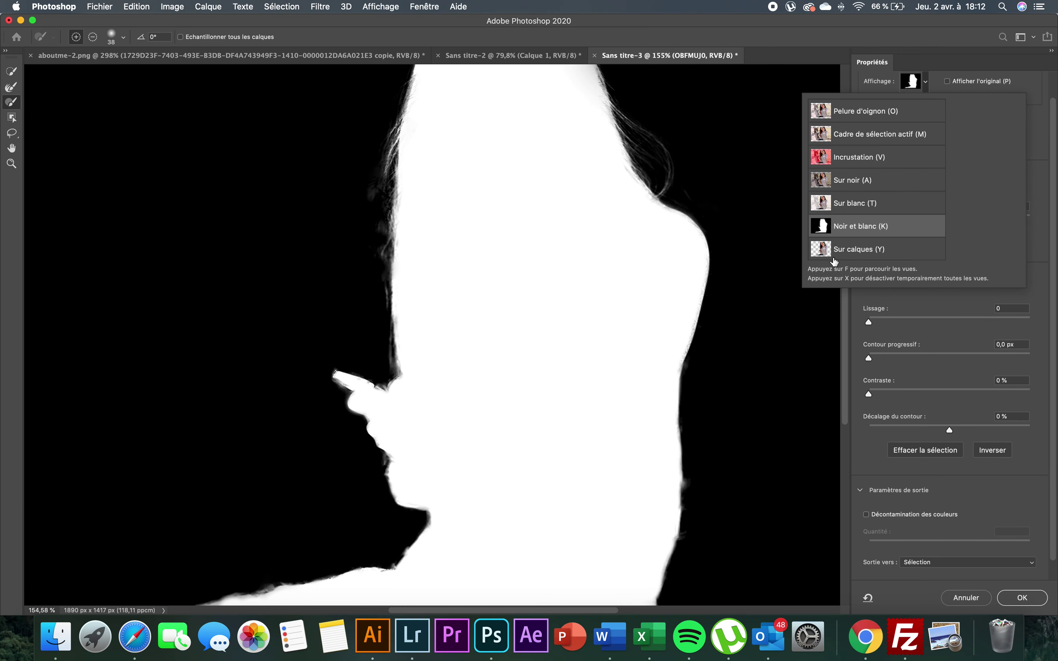
click(849, 254)
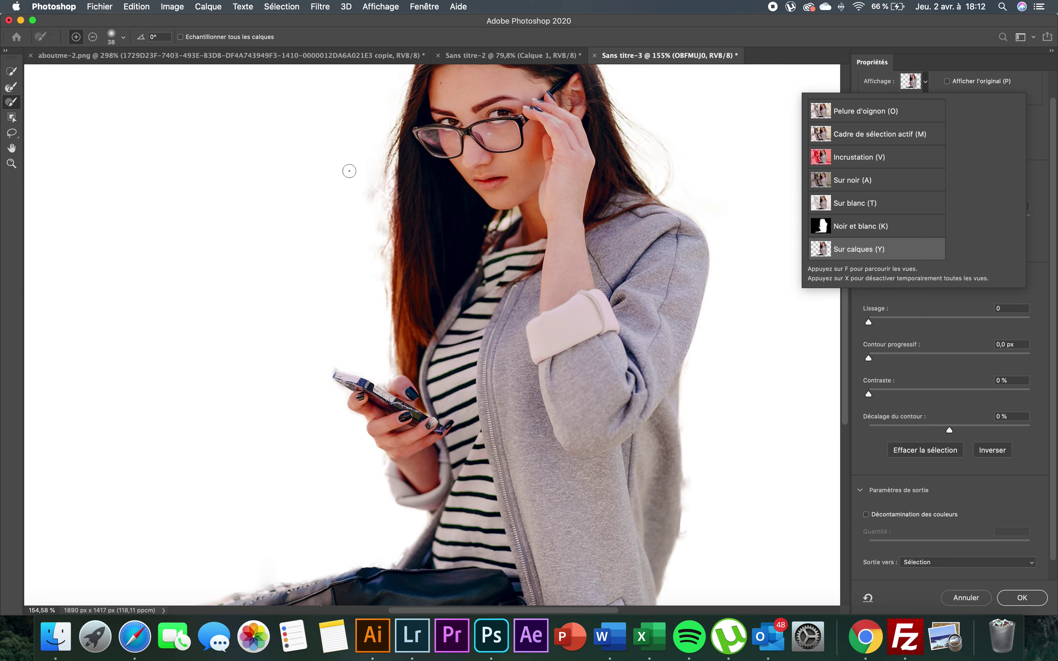
scroll(383, 178, down, 3)
scroll(382, 178, up, 1)
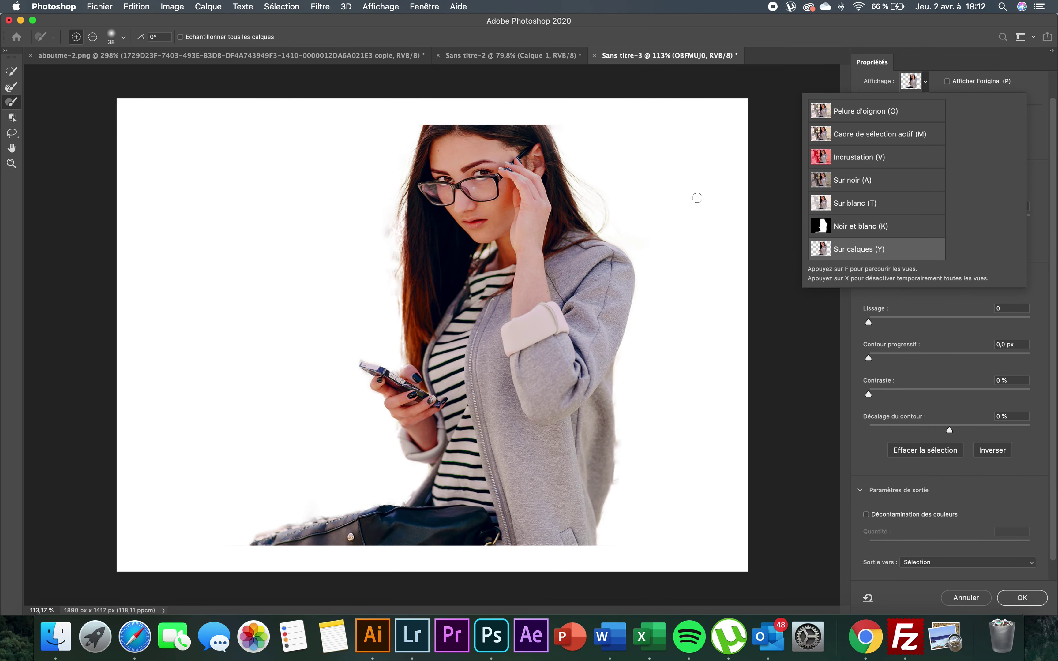
- Return to the Incrustation view and mask the background gap between the hair and neck with the Refine Edge Brush
click(865, 155)
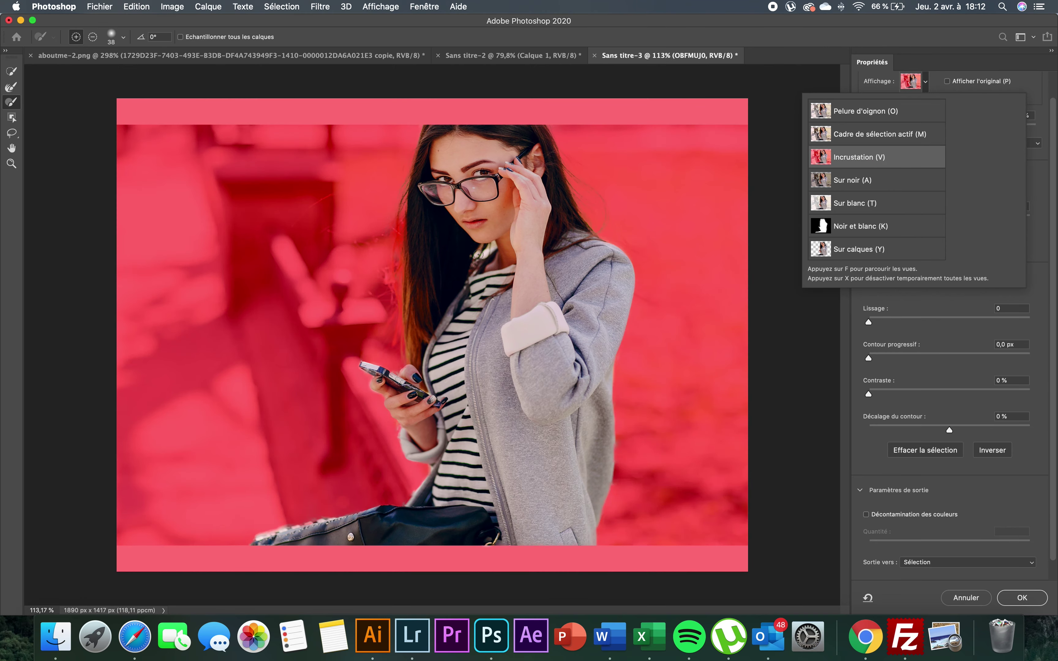
click(12, 87)
key(super+plus)
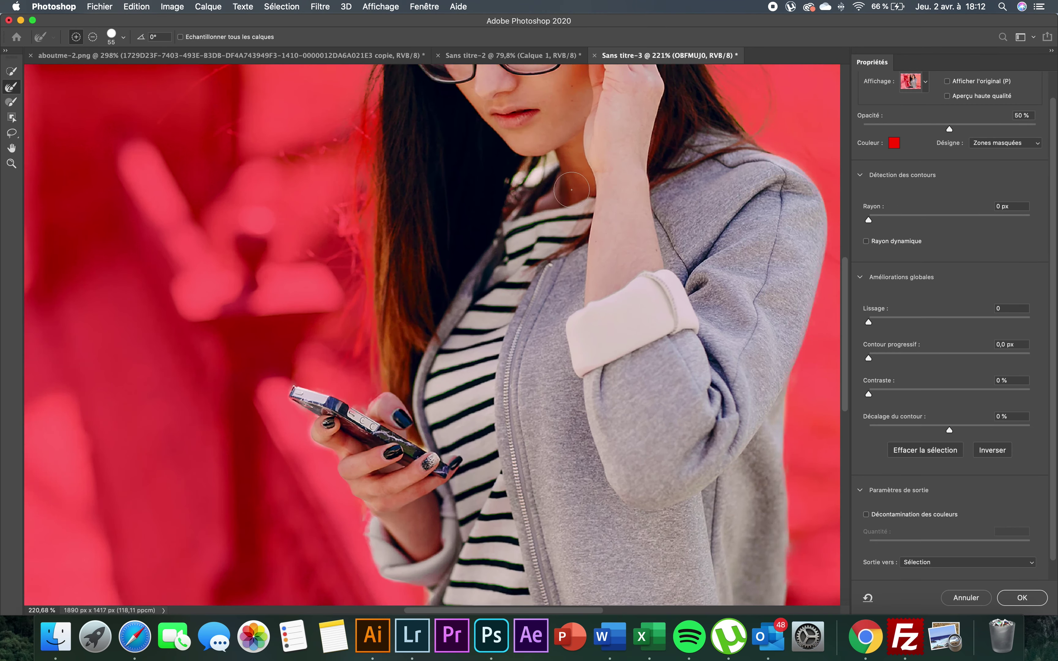
scroll(546, 192, up, 2)
scroll(547, 193, right, 2)
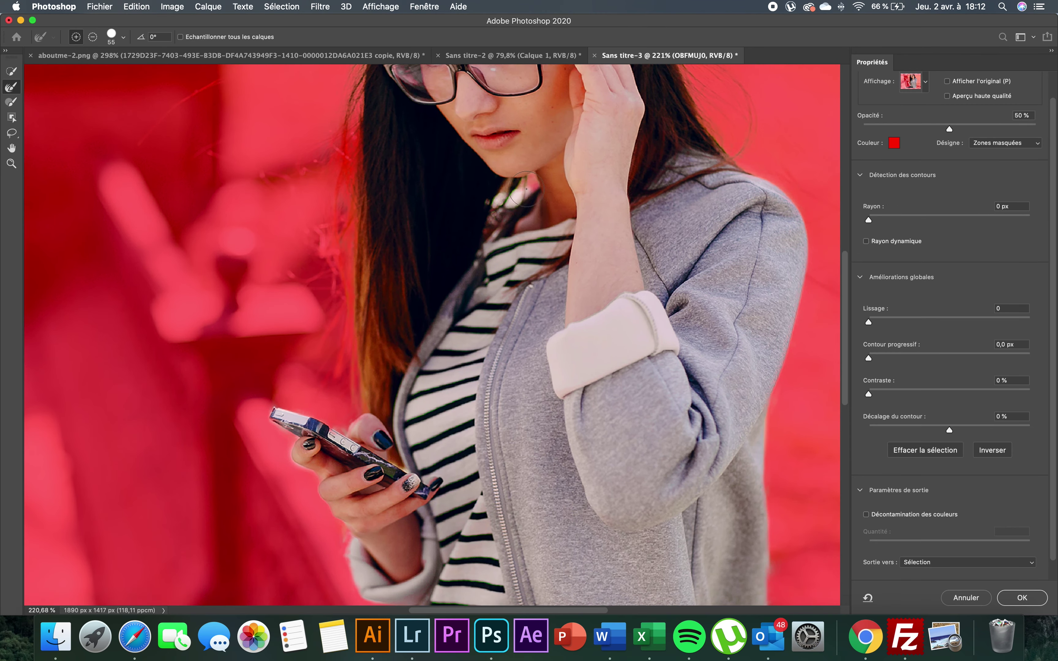
click(490, 215)
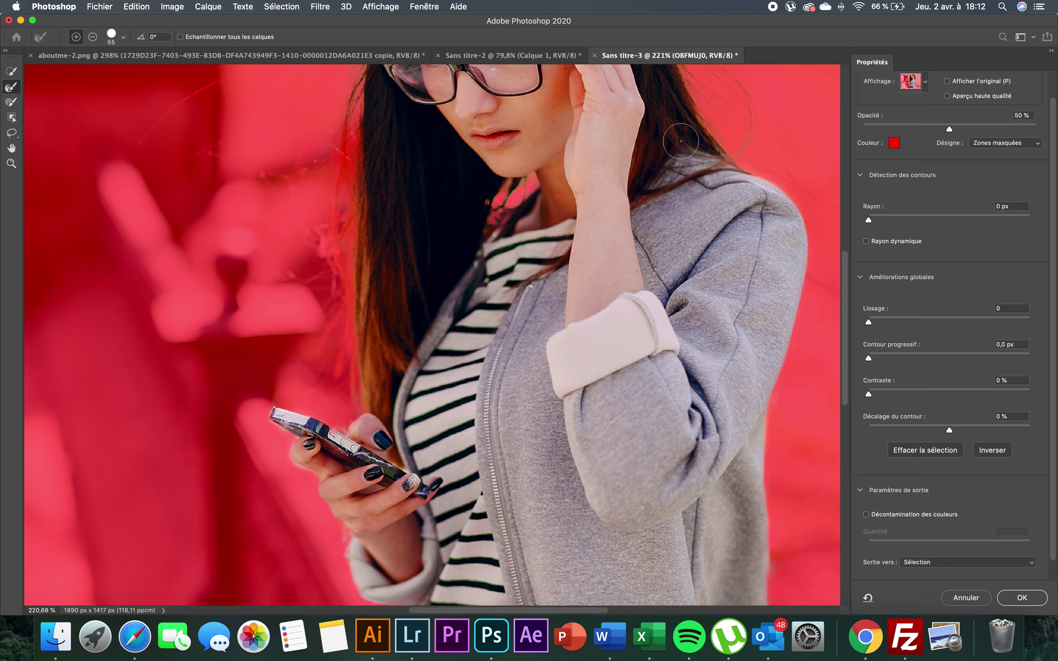
drag(508, 194, 523, 183)
- Check the mask in the Noir et blanc and Sur calques views and apply the refinement with output to a selection
click(912, 82)
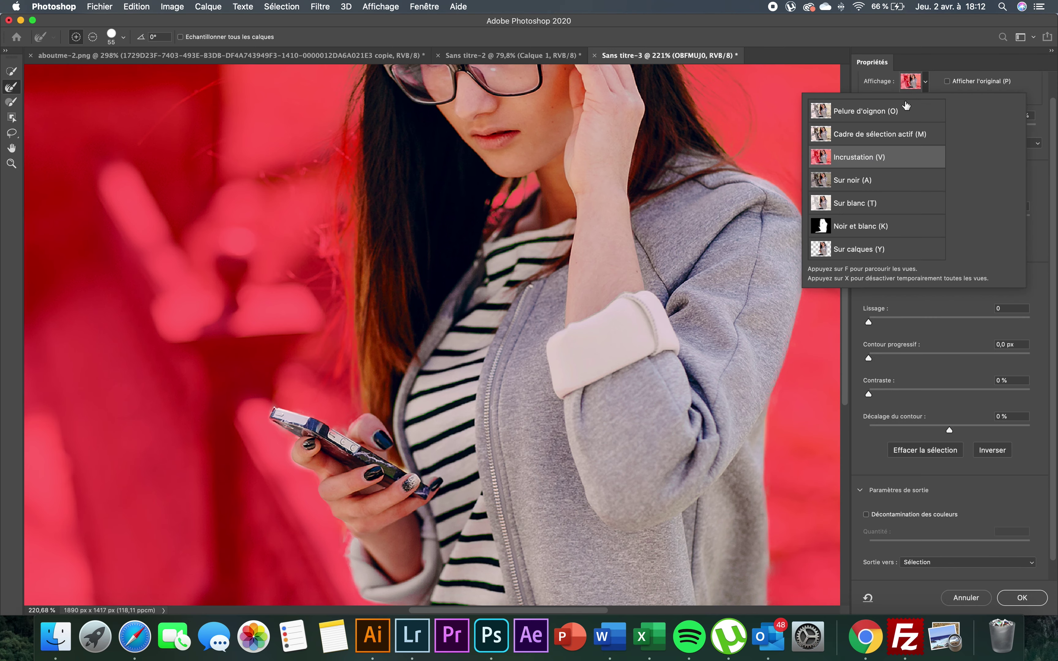
click(868, 226)
scroll(436, 210, up, 1)
key(y)
key(super+0)
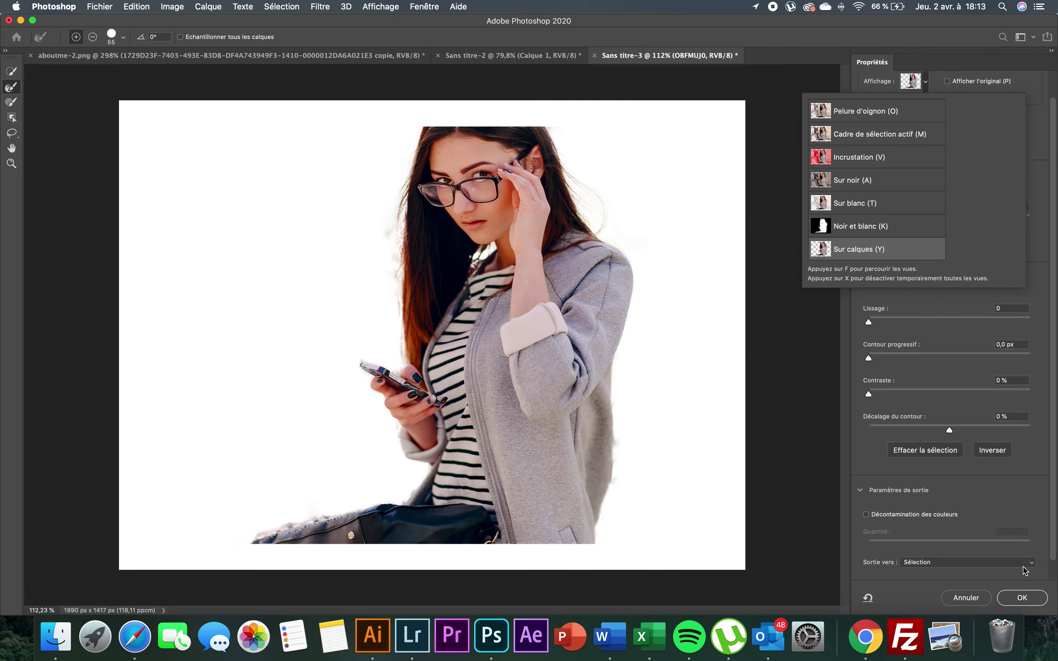
click(1022, 597)
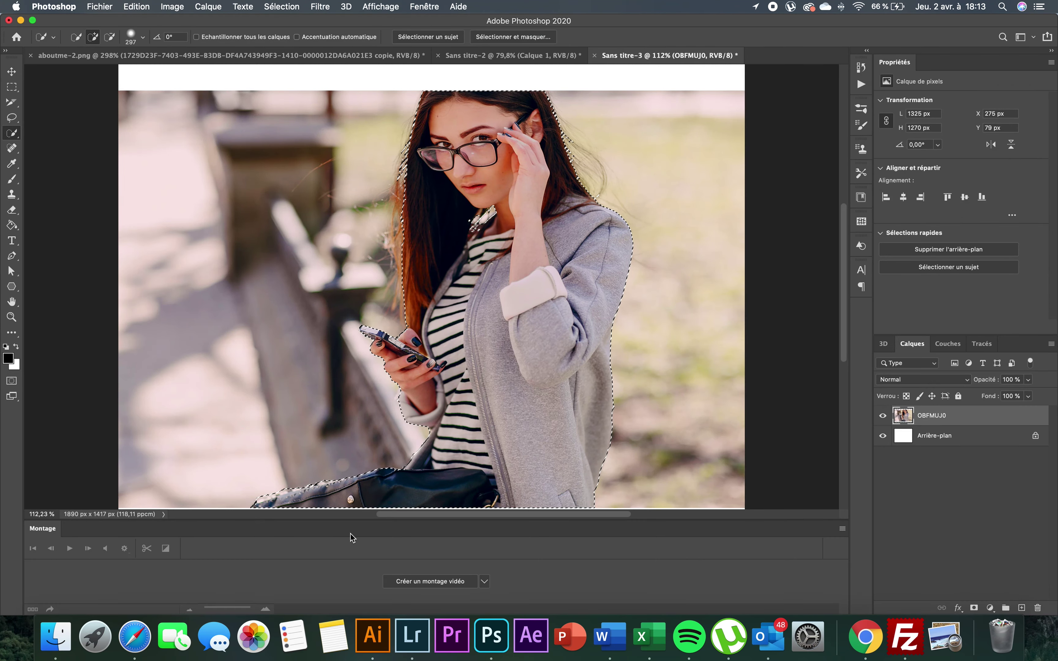
- Copy the selected woman to a new layer and hide the original photo layer OBFMUJ0
key(super+j)
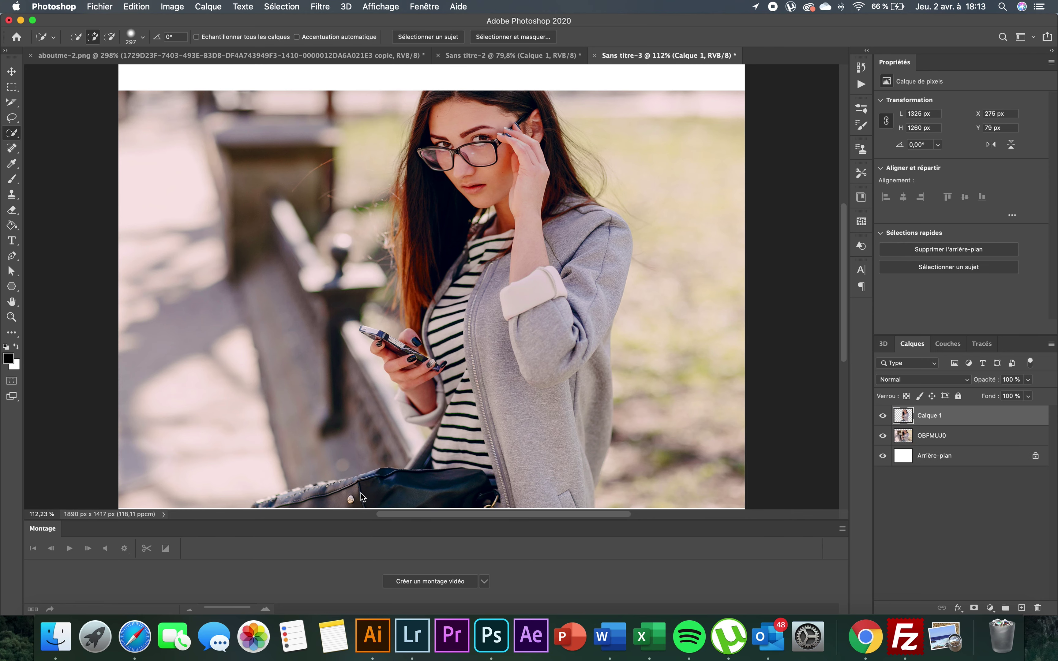
click(884, 436)
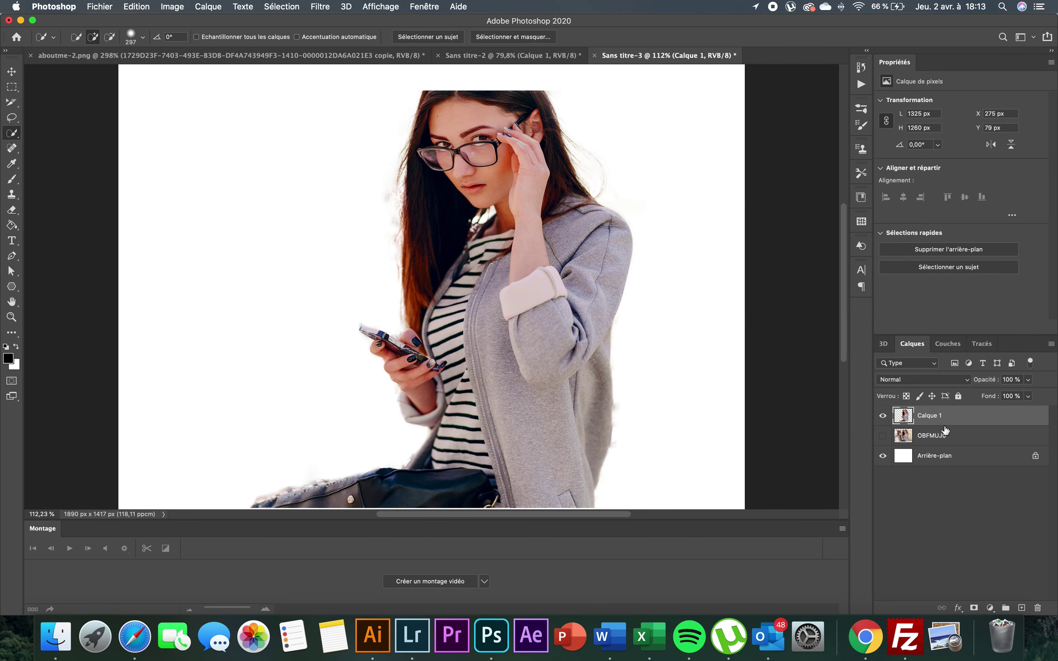
scroll(507, 359, down, 3)
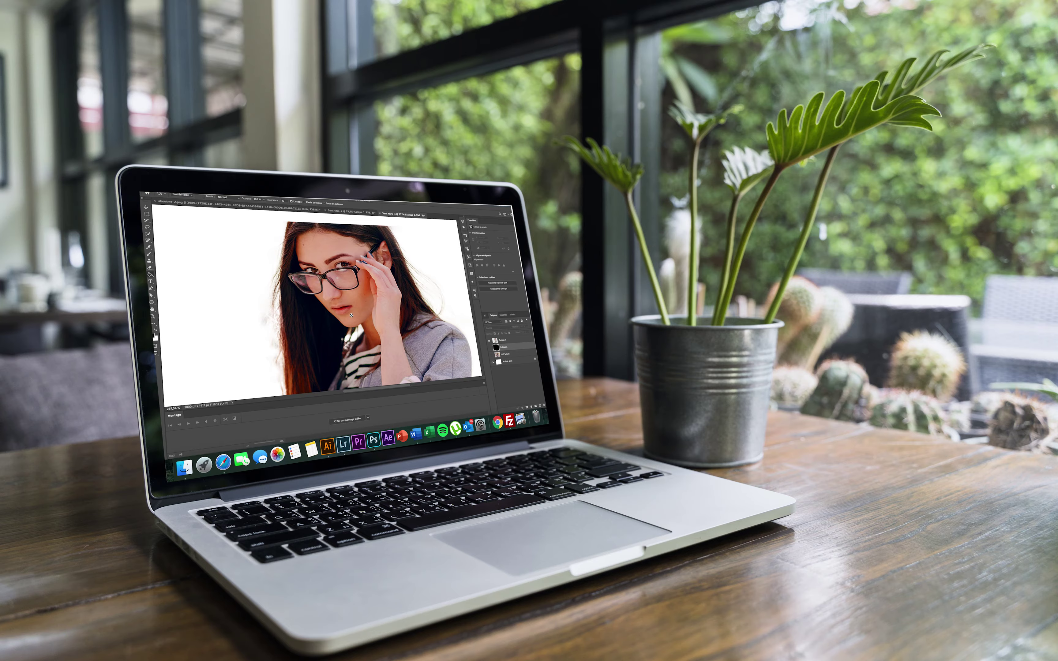